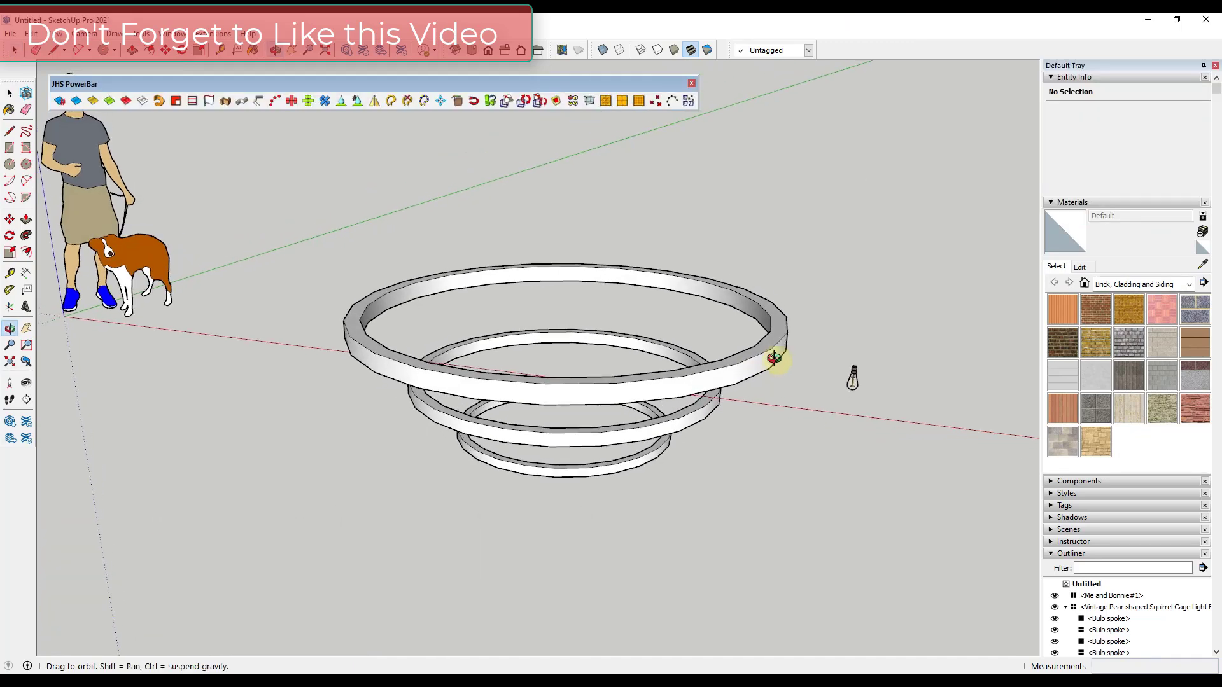
Inspect the three stacked rings and the vintage light bulb model beside them.
middle_drag(777, 354, 680, 352)
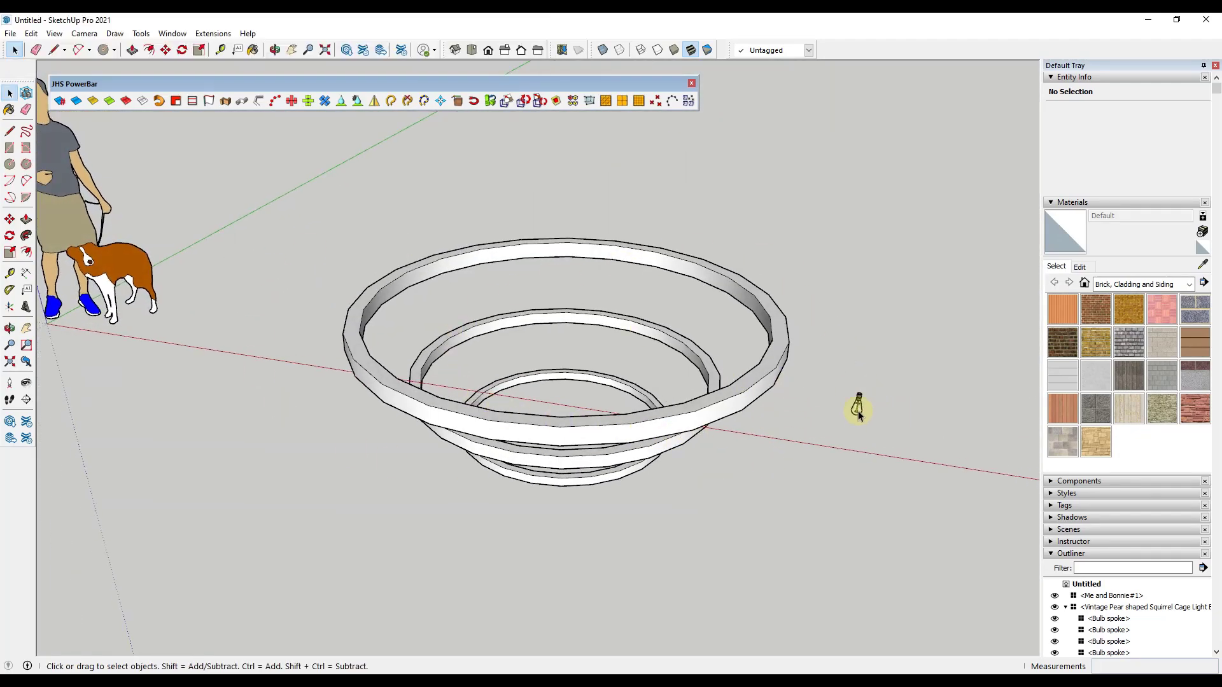
middle_drag(856, 407, 731, 284)
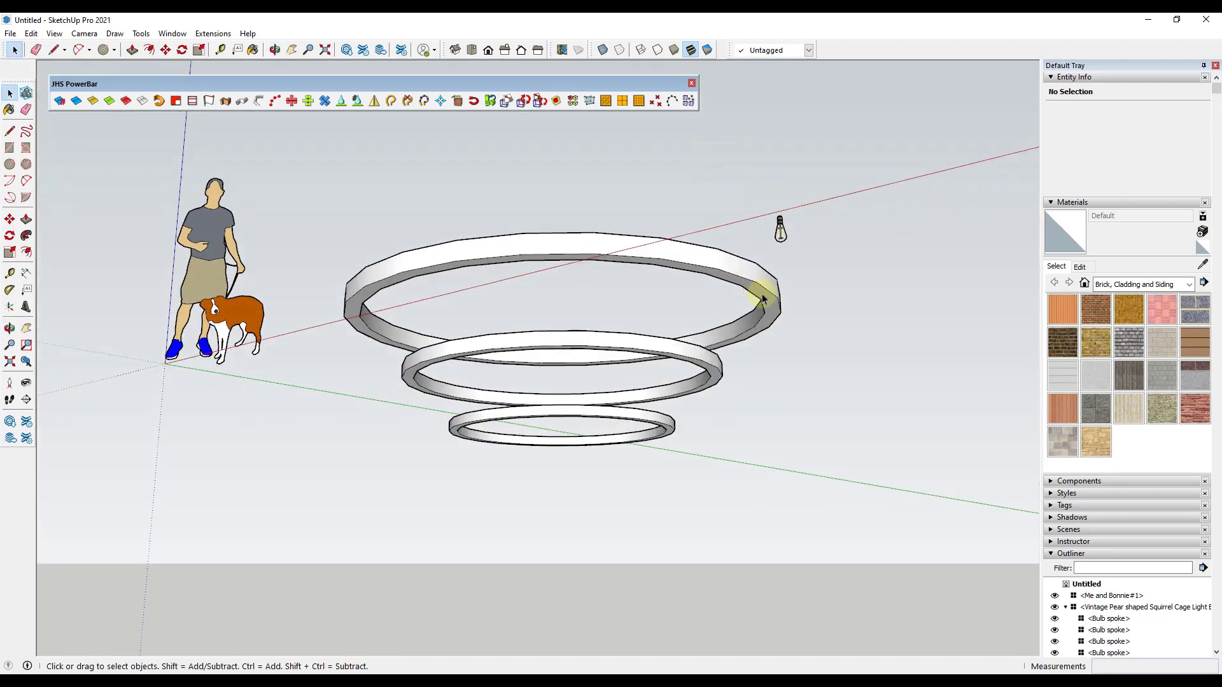
scroll(780, 229, up, 10)
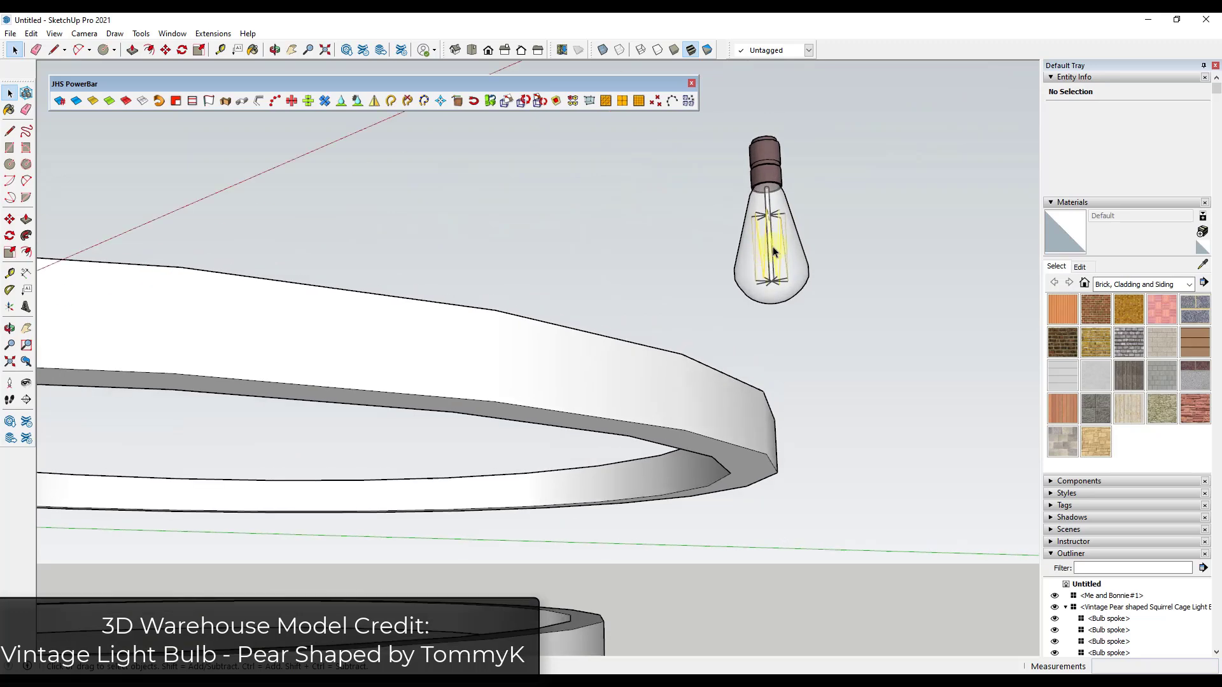
scroll(774, 251, down, 2)
scroll(774, 251, down, 8)
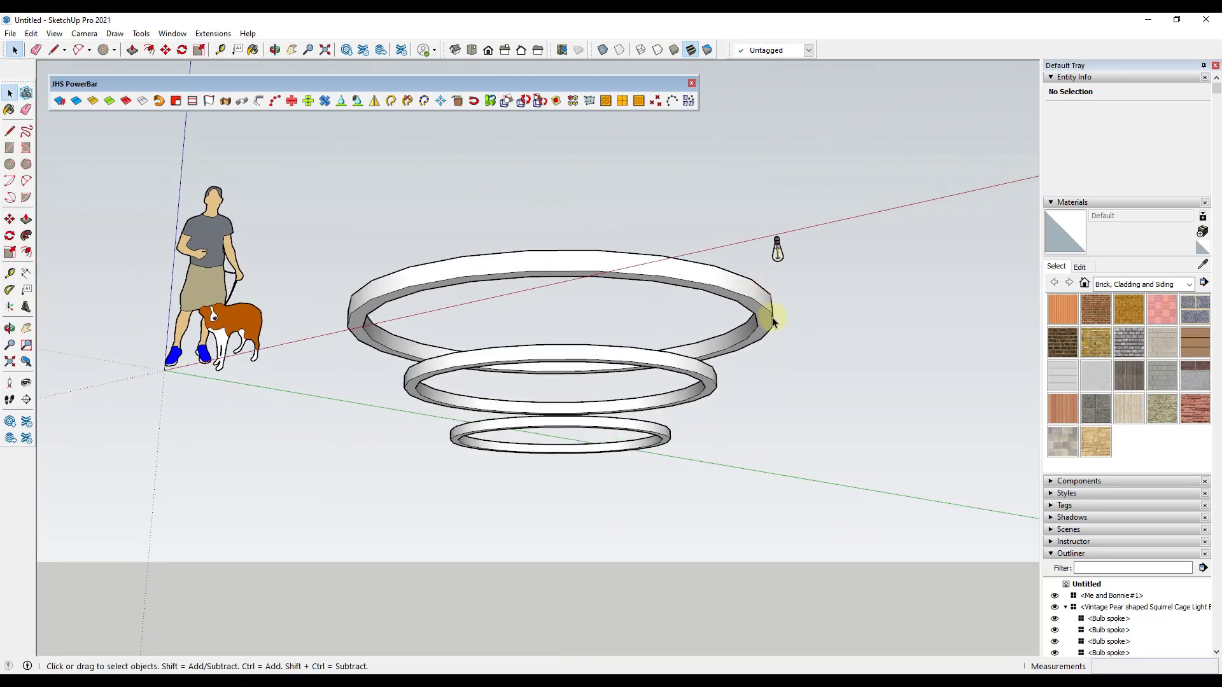
click(777, 248)
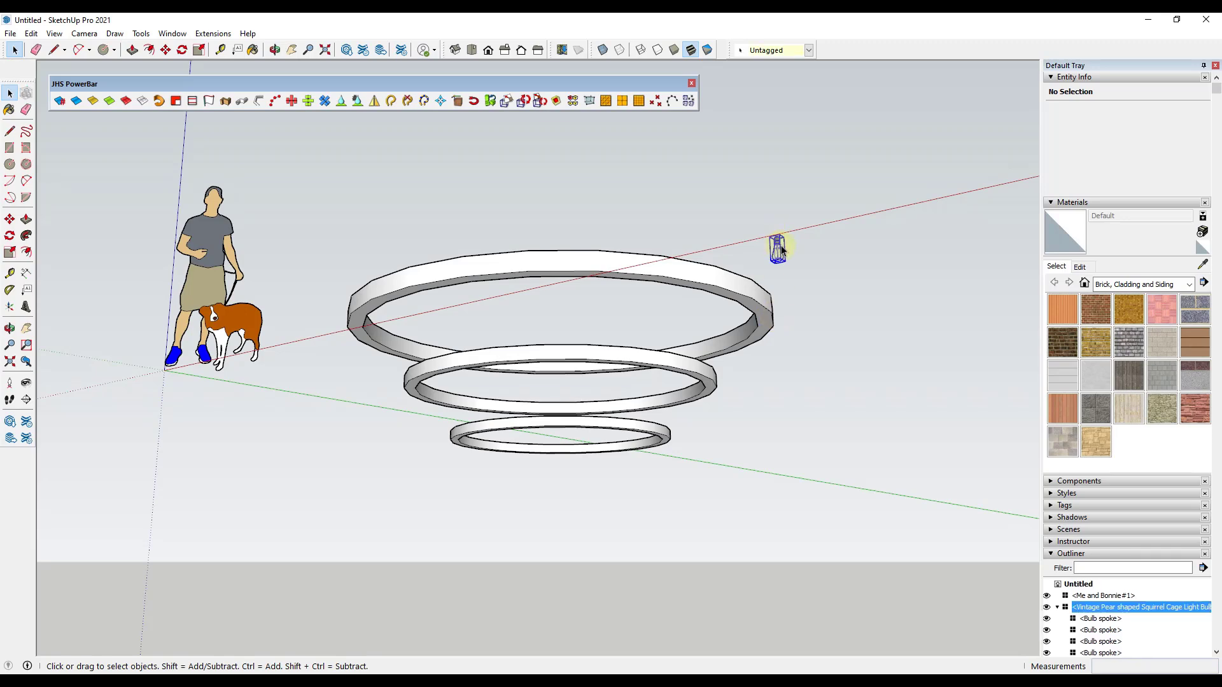
middle_drag(777, 251, 798, 365)
scroll(770, 337, up, 5)
key(m)
scroll(777, 331, up, 4)
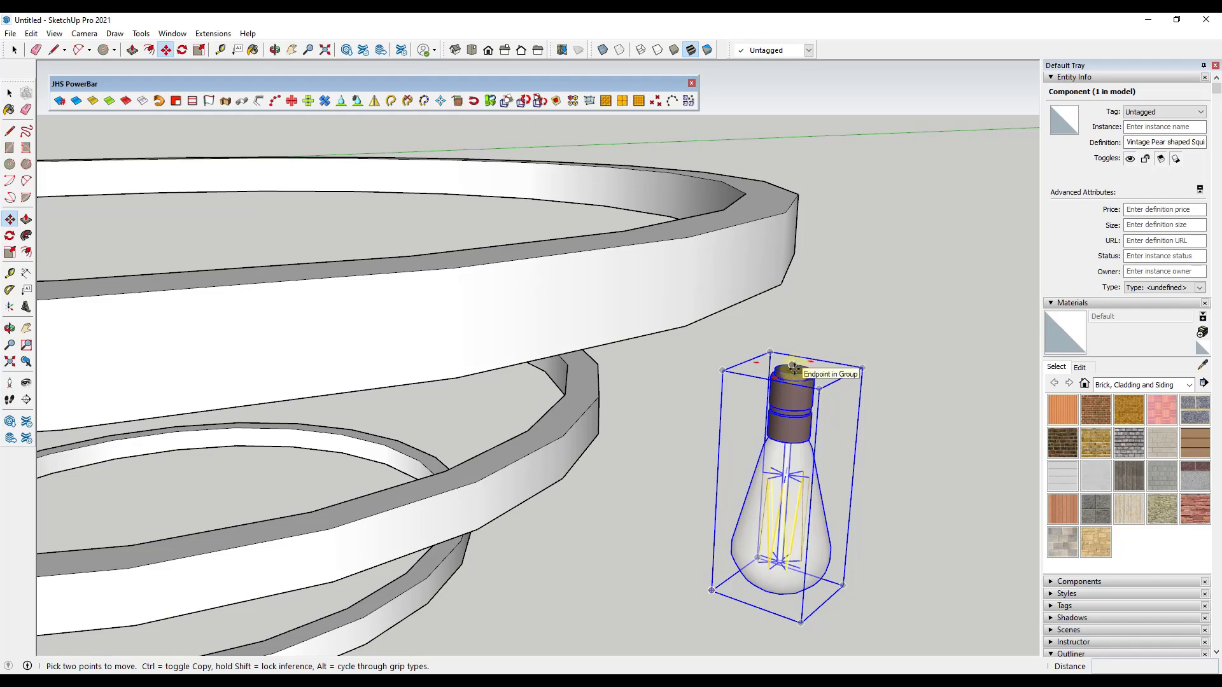
scroll(796, 366, up, 3)
click(791, 367)
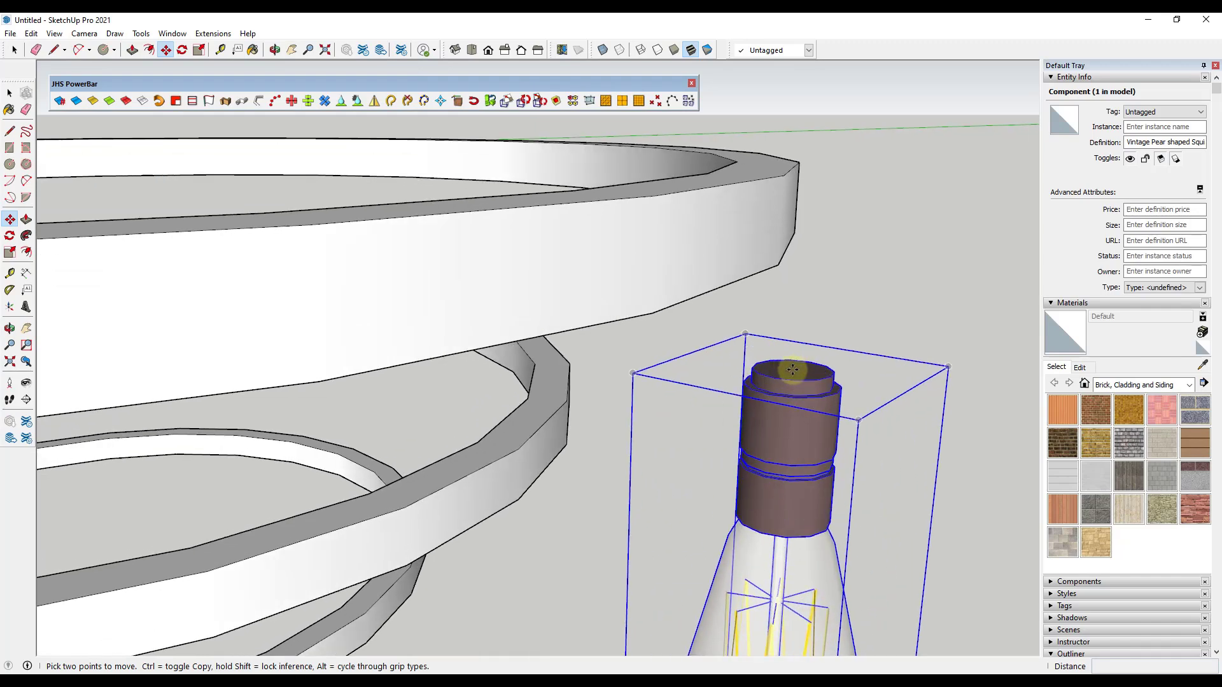
middle_drag(791, 367, 709, 444)
scroll(713, 477, down, 5)
scroll(717, 511, down, 3)
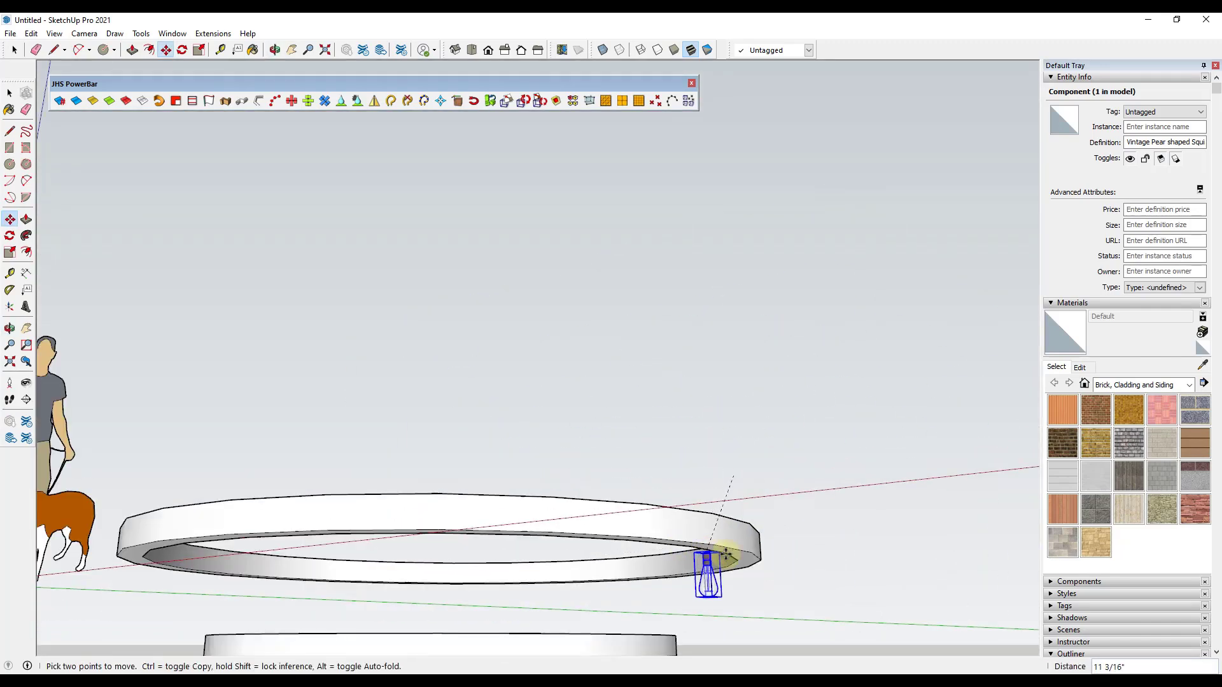
key(space)
scroll(744, 541, down, 4)
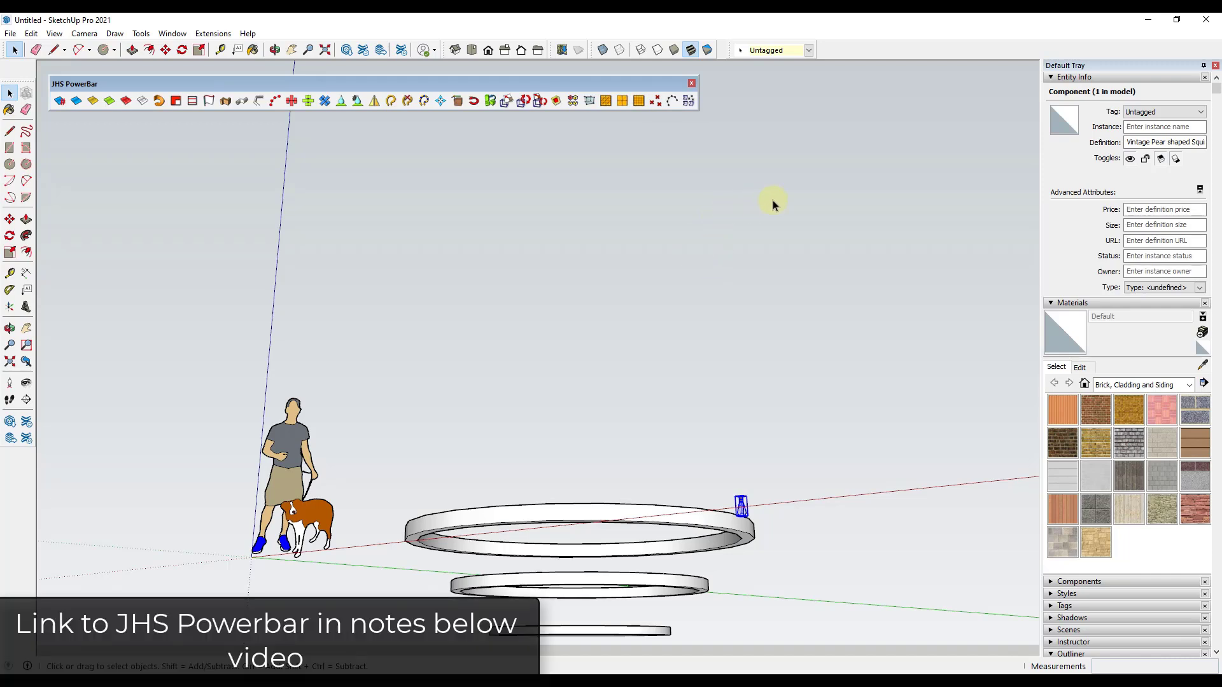
scroll(757, 439, down, 1)
scroll(732, 484, up, 5)
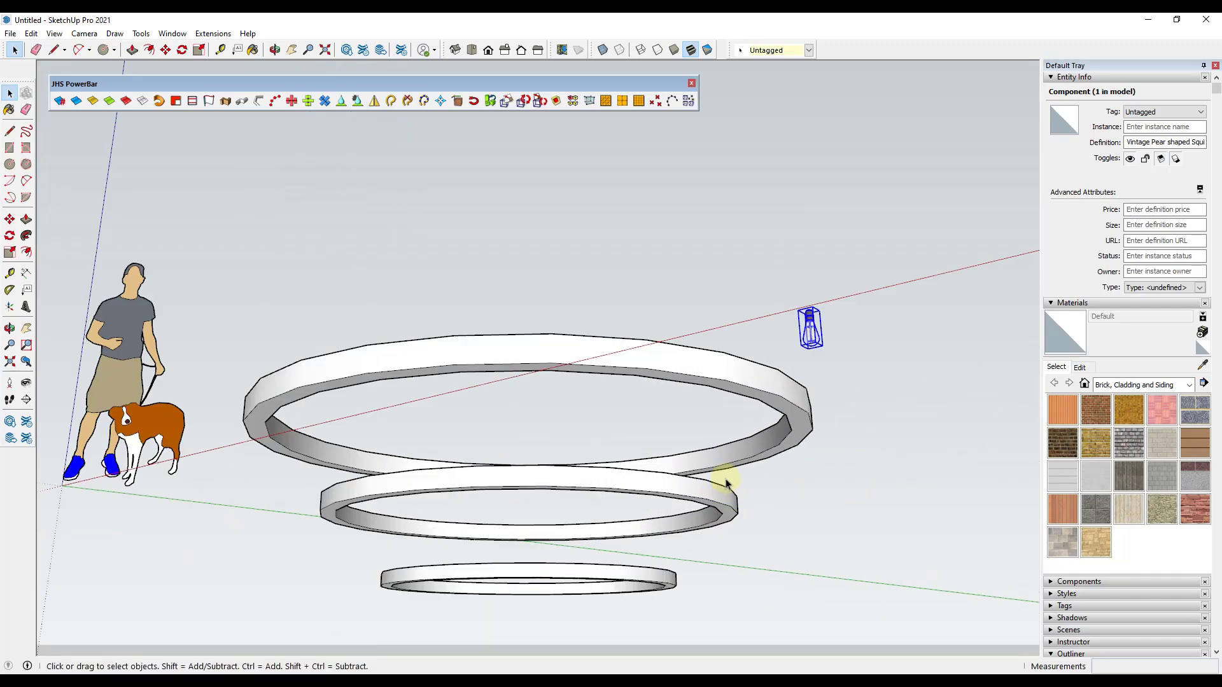
middle_drag(731, 479, 791, 395)
click(811, 404)
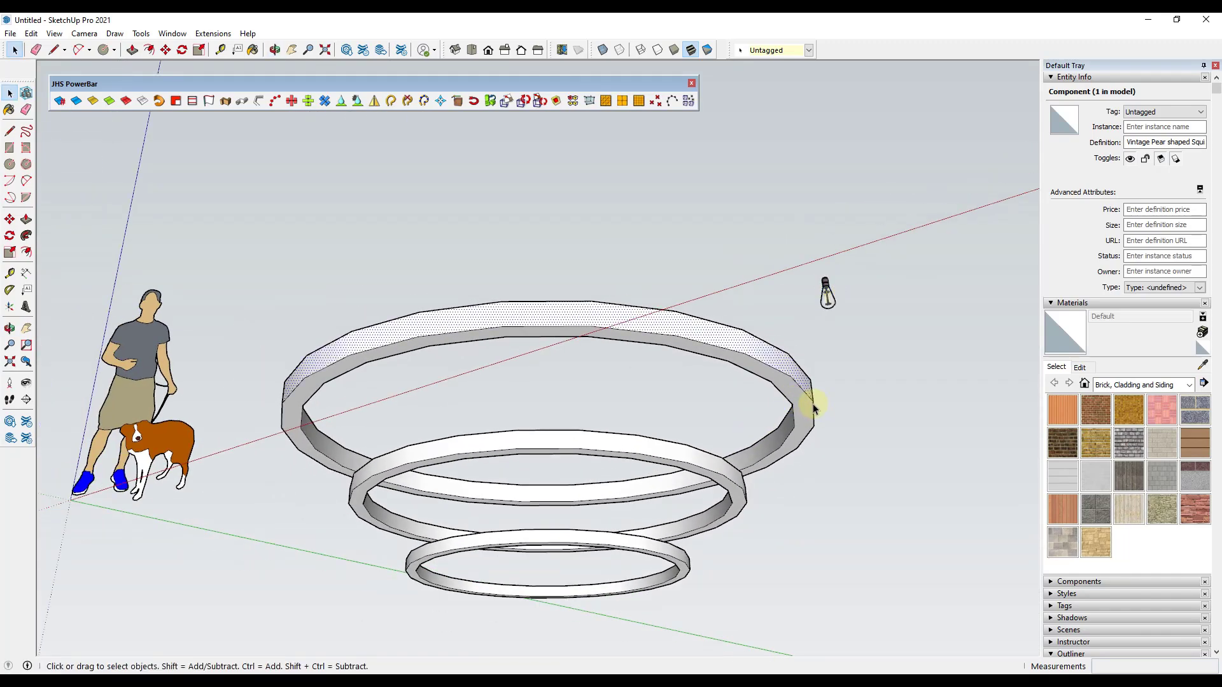
click(811, 409)
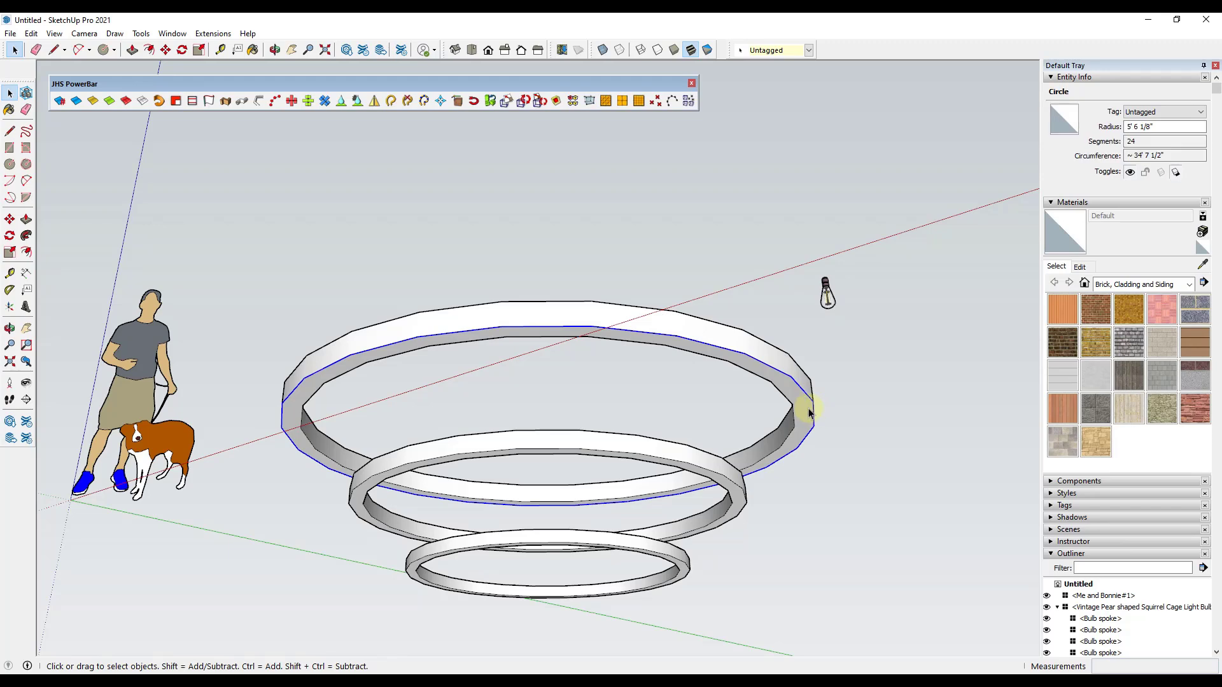
scroll(811, 408, up, 2)
key(f)
click(812, 401)
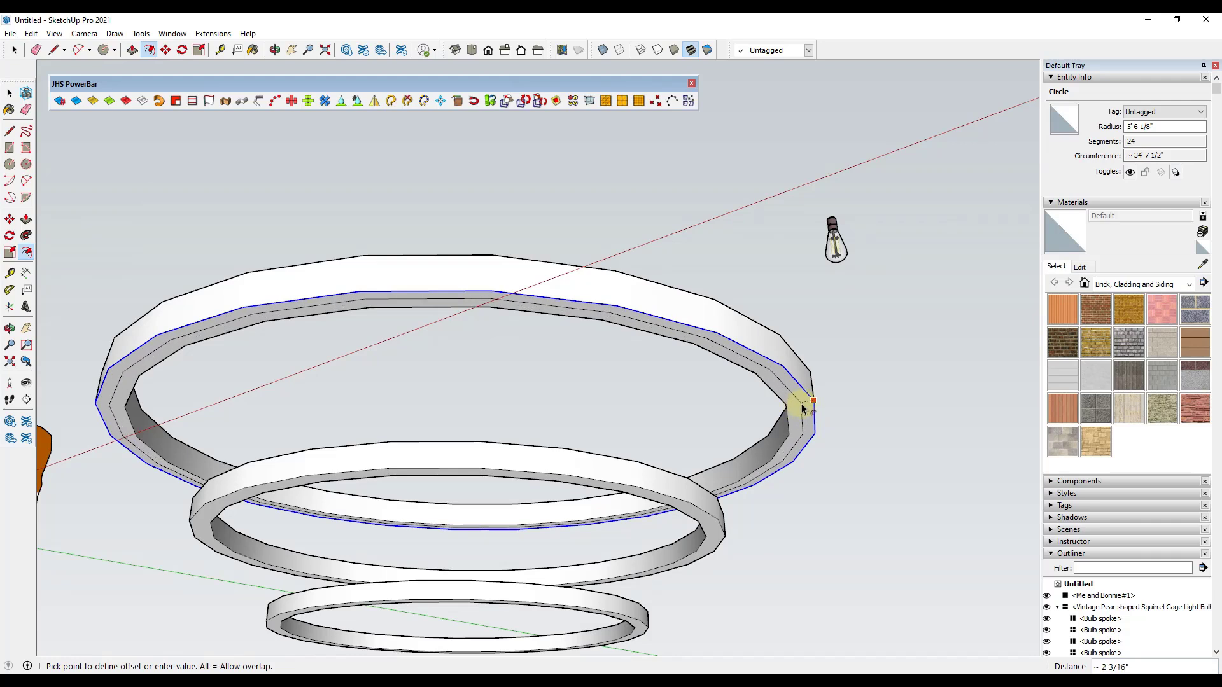
key(space)
Draw a short line across the underside of each of the three rings, from inner to outer corner.
key(l)
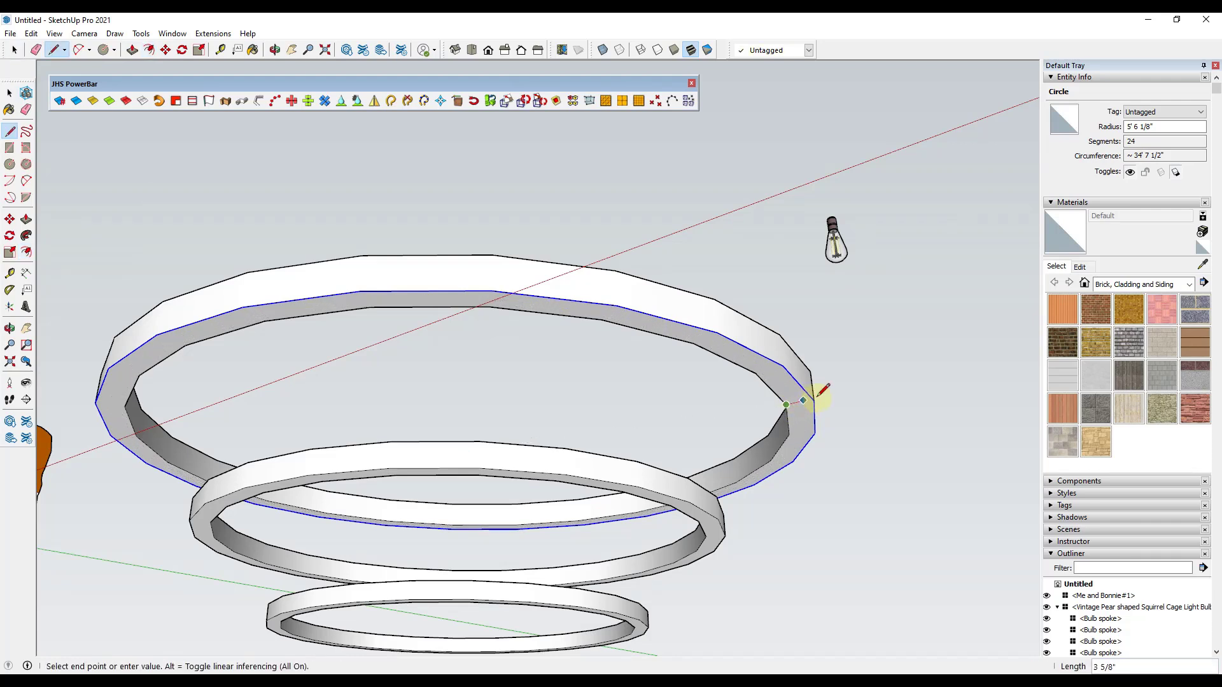
key(space)
key(l)
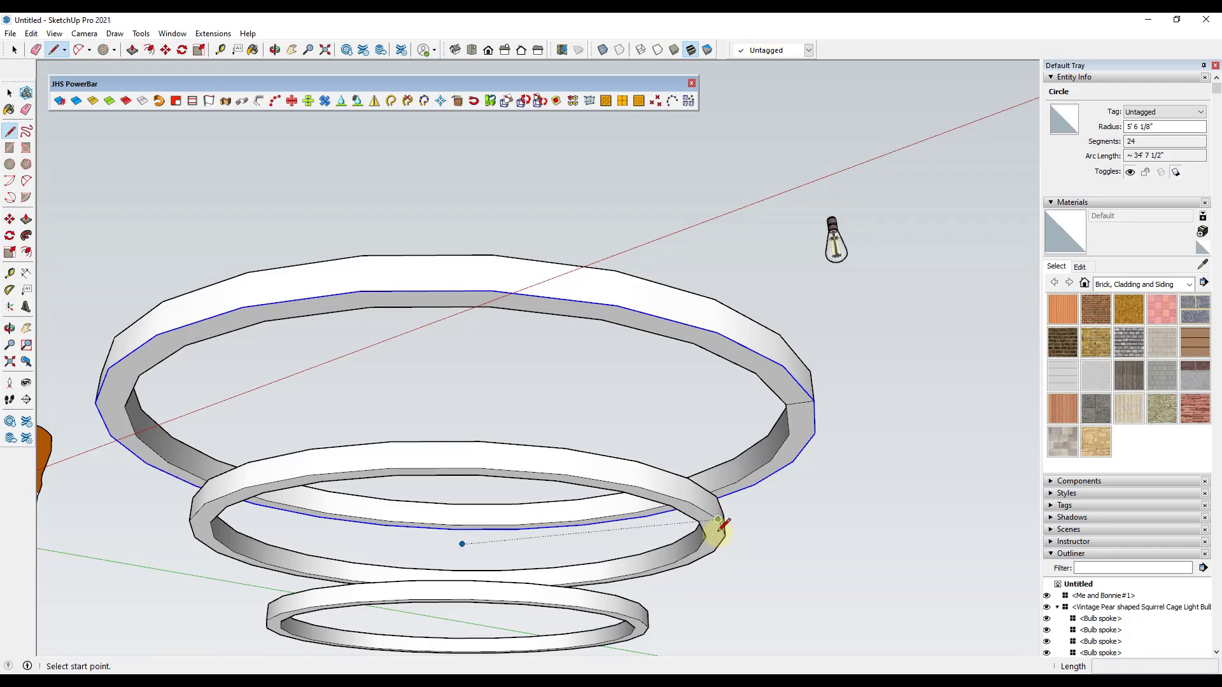
click(707, 520)
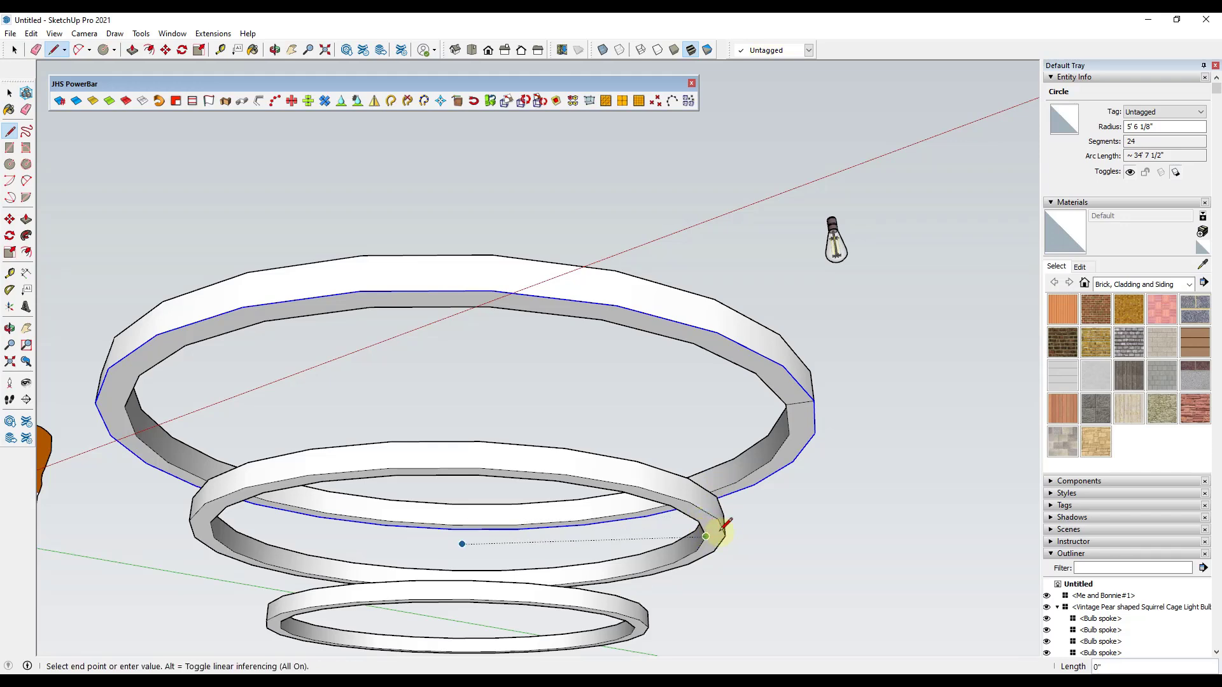
click(731, 524)
scroll(732, 524, down, 4)
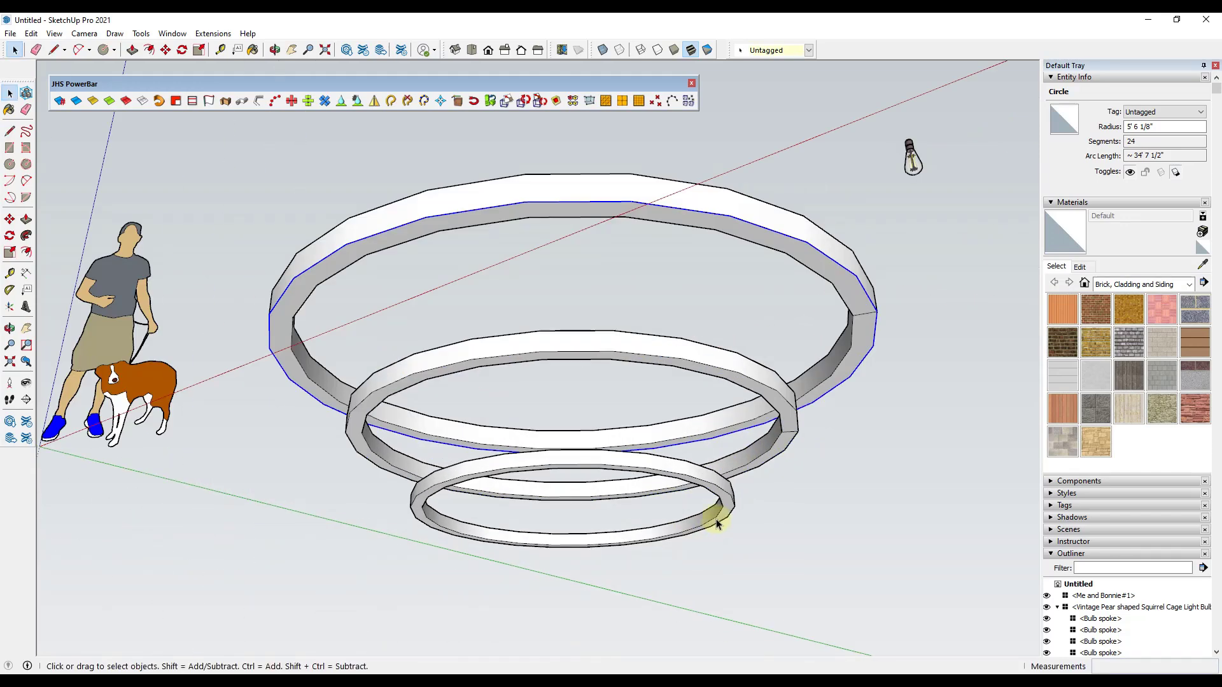
click(727, 504)
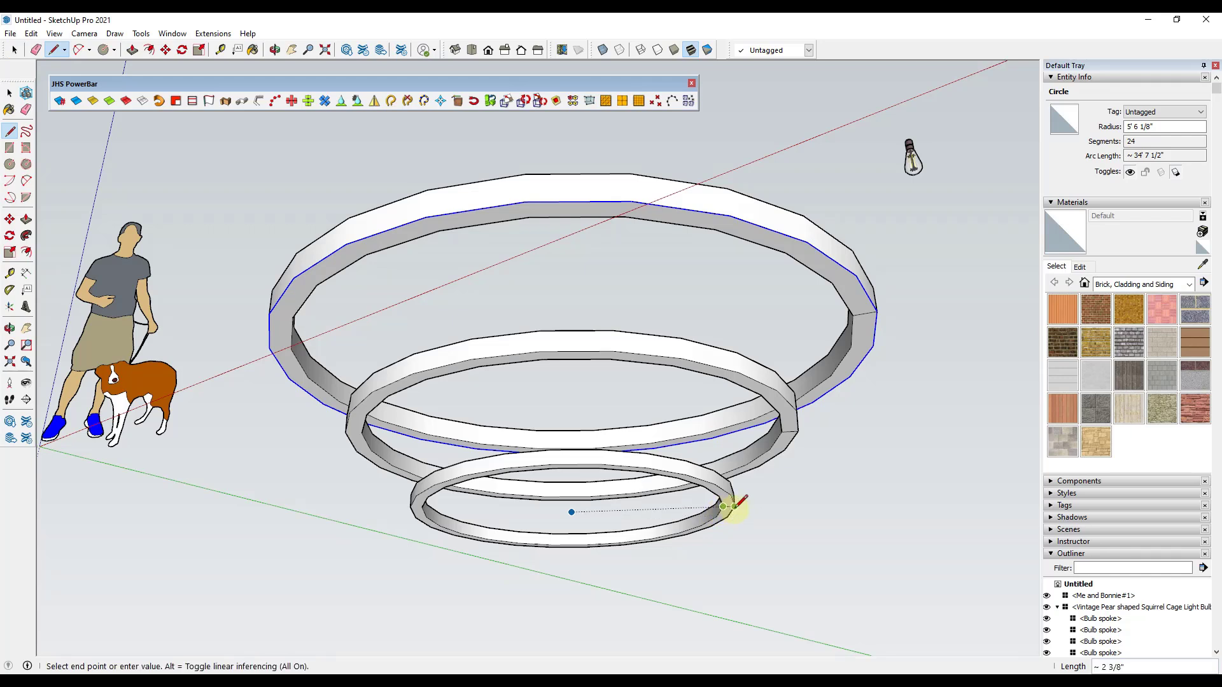
key(space)
Offset the largest ring's lower outer edge inward about 2 5/16" to the middle of its underside and delete the face filling the opening.
click(725, 498)
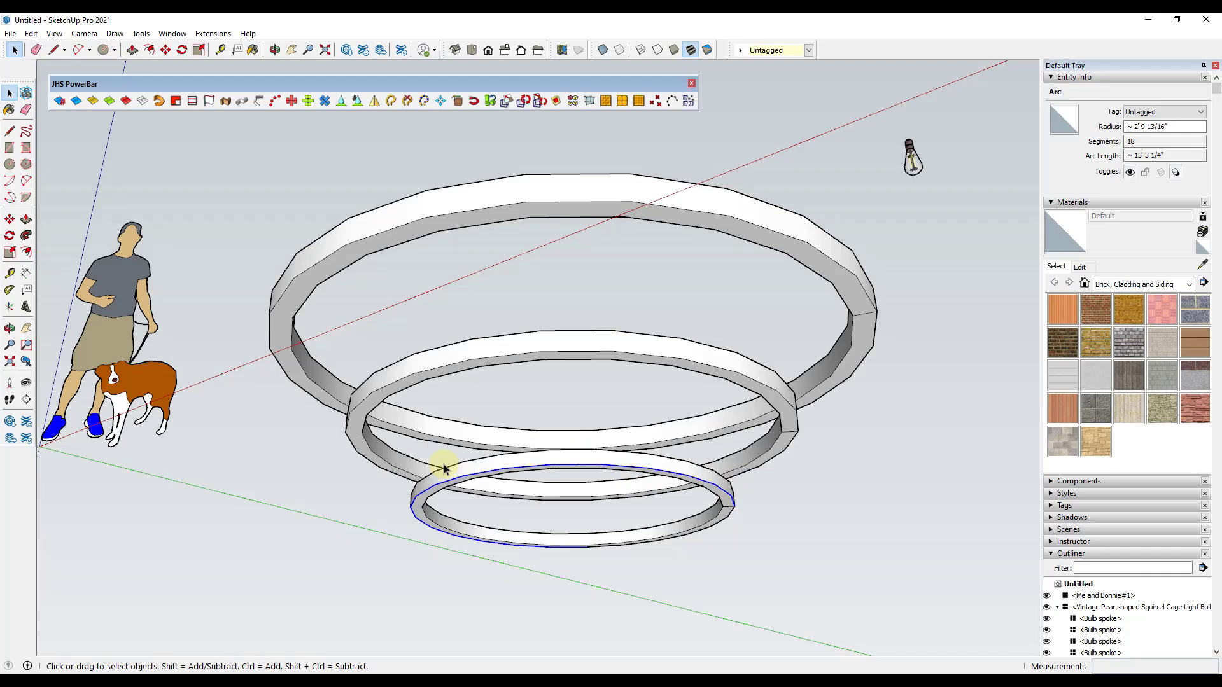
click(870, 300)
click(872, 329)
key(f)
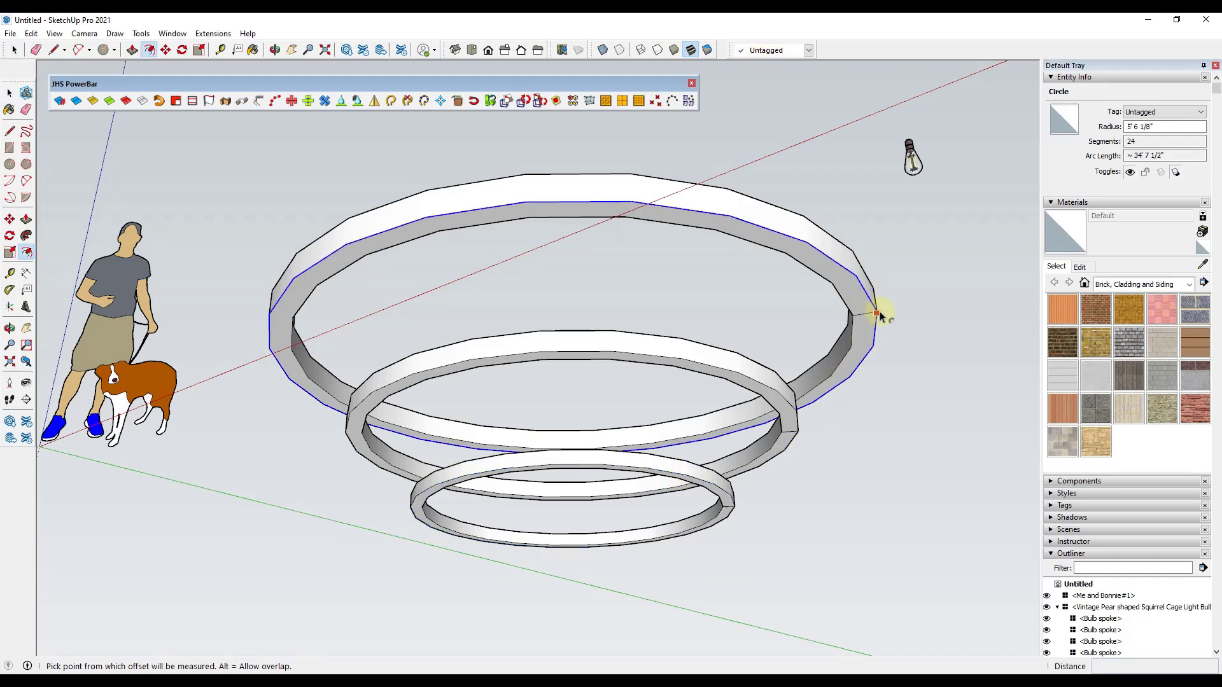
click(876, 314)
click(851, 364)
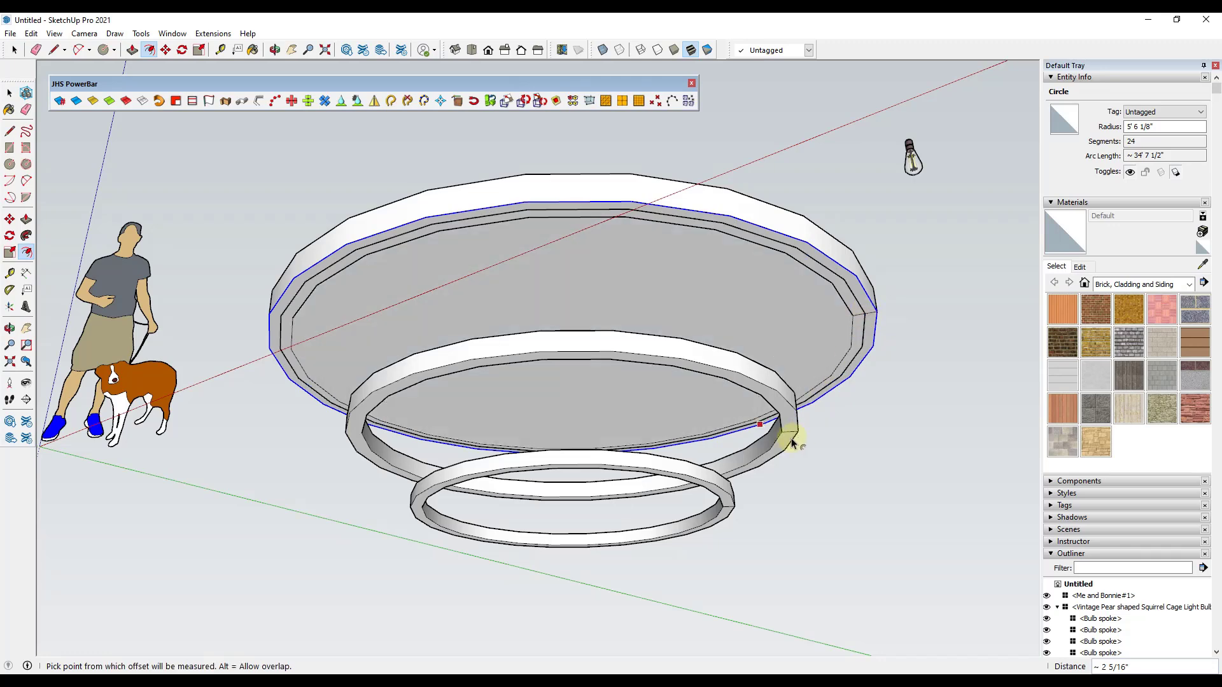
key(space)
click(791, 315)
key(Delete)
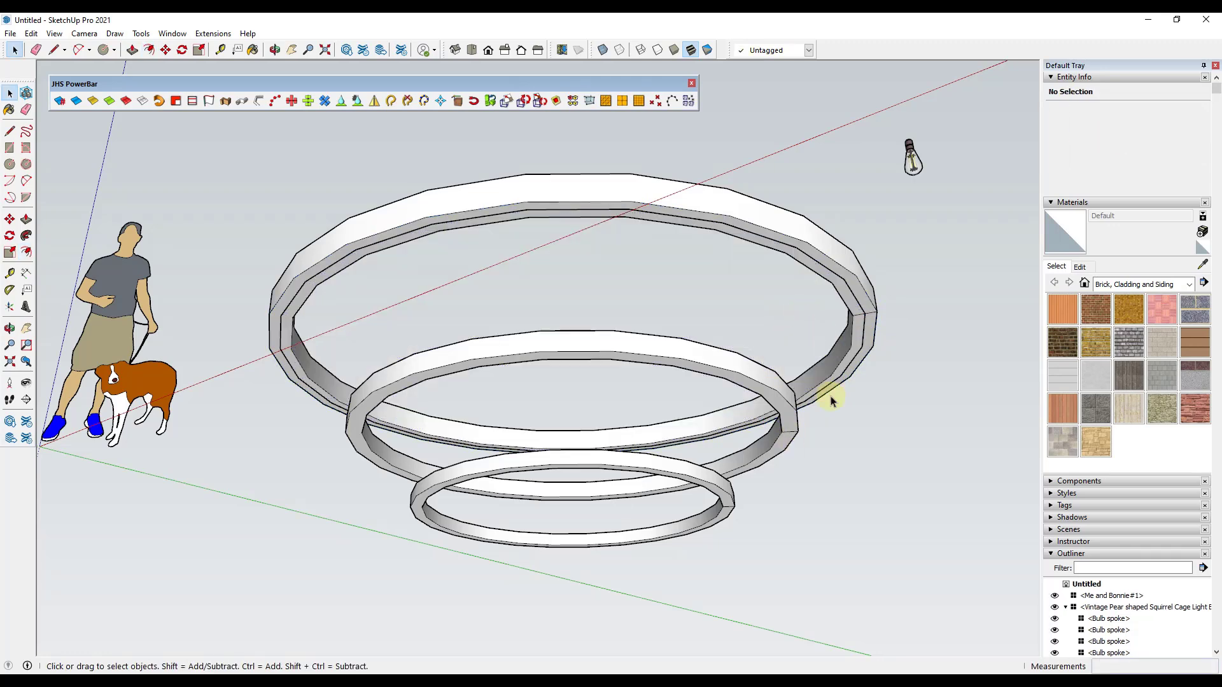
Offset the middle ring's lower outer edge inward to the middle of its underside and delete the face filling the opening.
key(f)
click(794, 432)
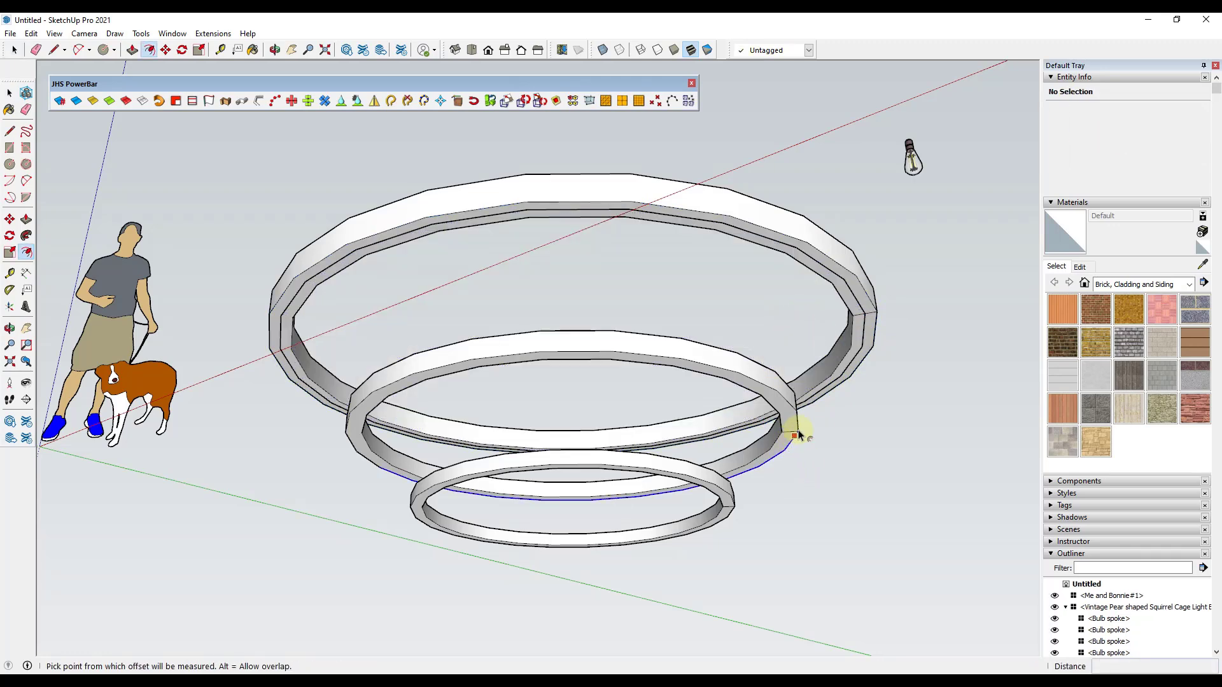
key(Escape)
key(space)
click(797, 426)
key(f)
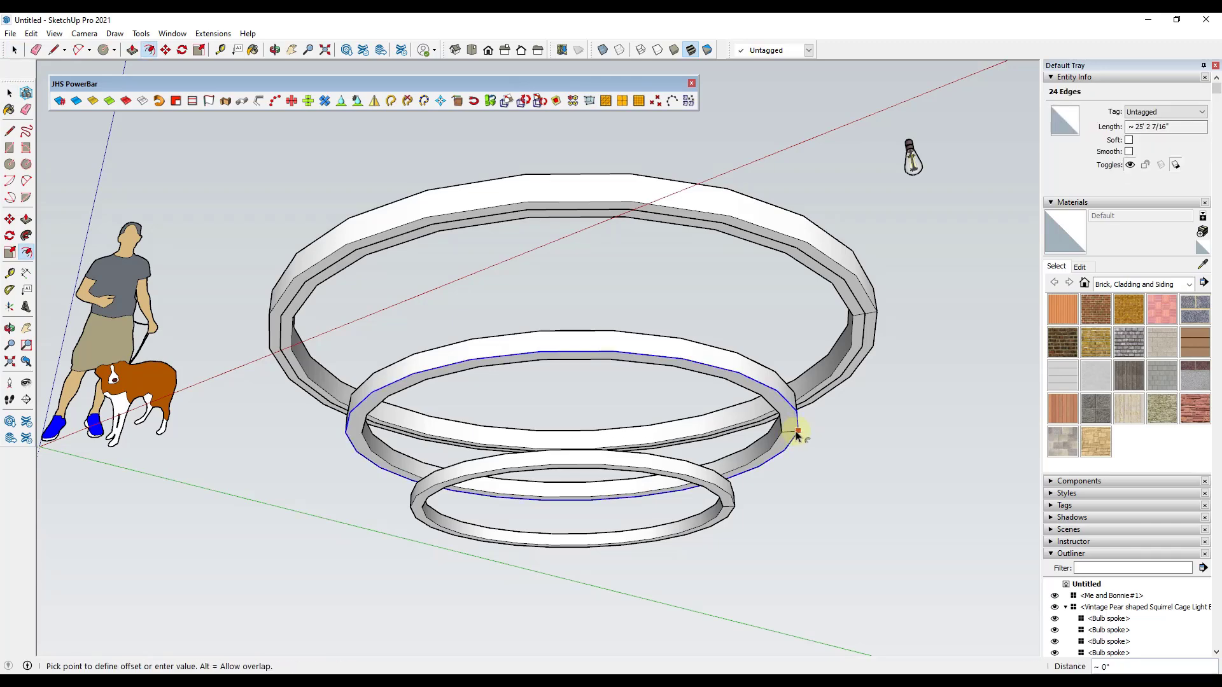
key(space)
Offset the smallest ring's lower outer edge inward about 1 3/16" to the middle of its underside and delete the face filling the opening.
scroll(695, 414, up, 5)
click(730, 469)
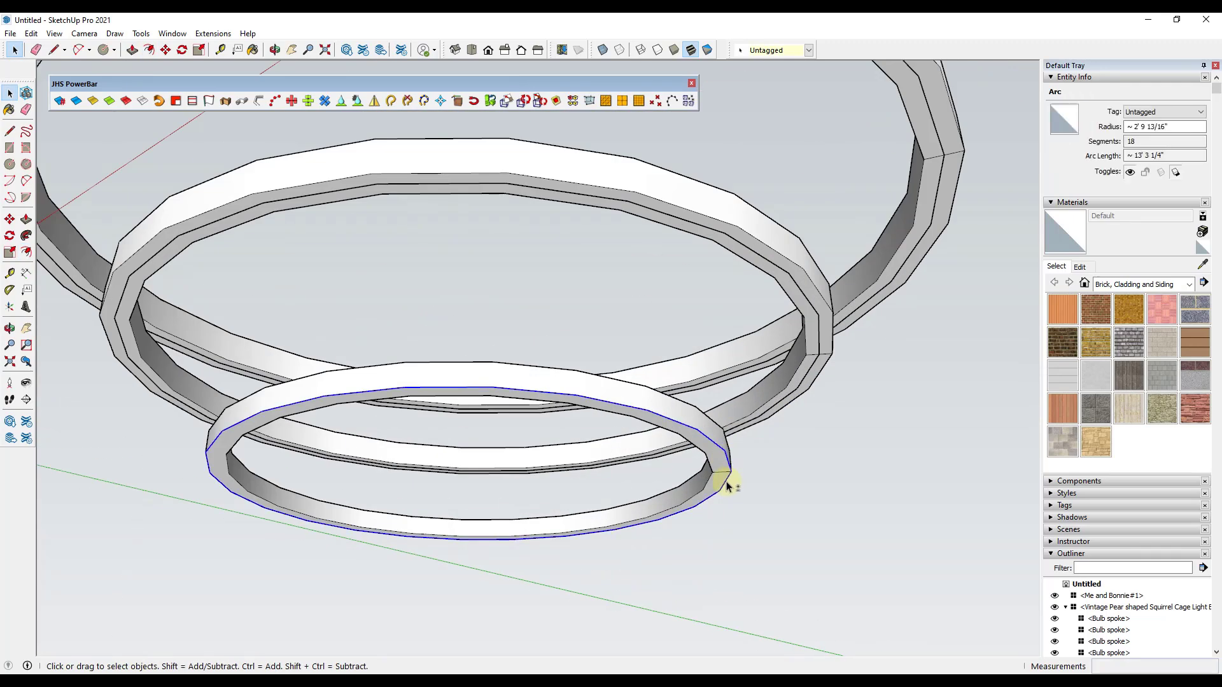
key(f)
click(732, 469)
click(729, 471)
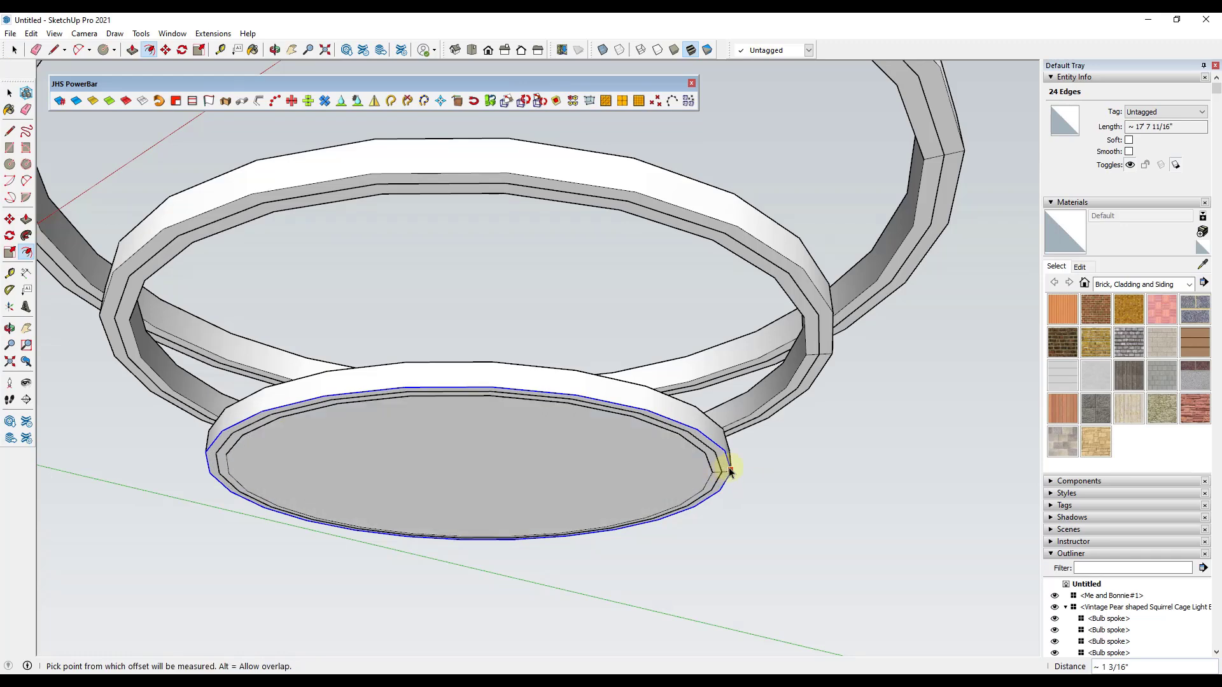
key(space)
click(675, 463)
key(Delete)
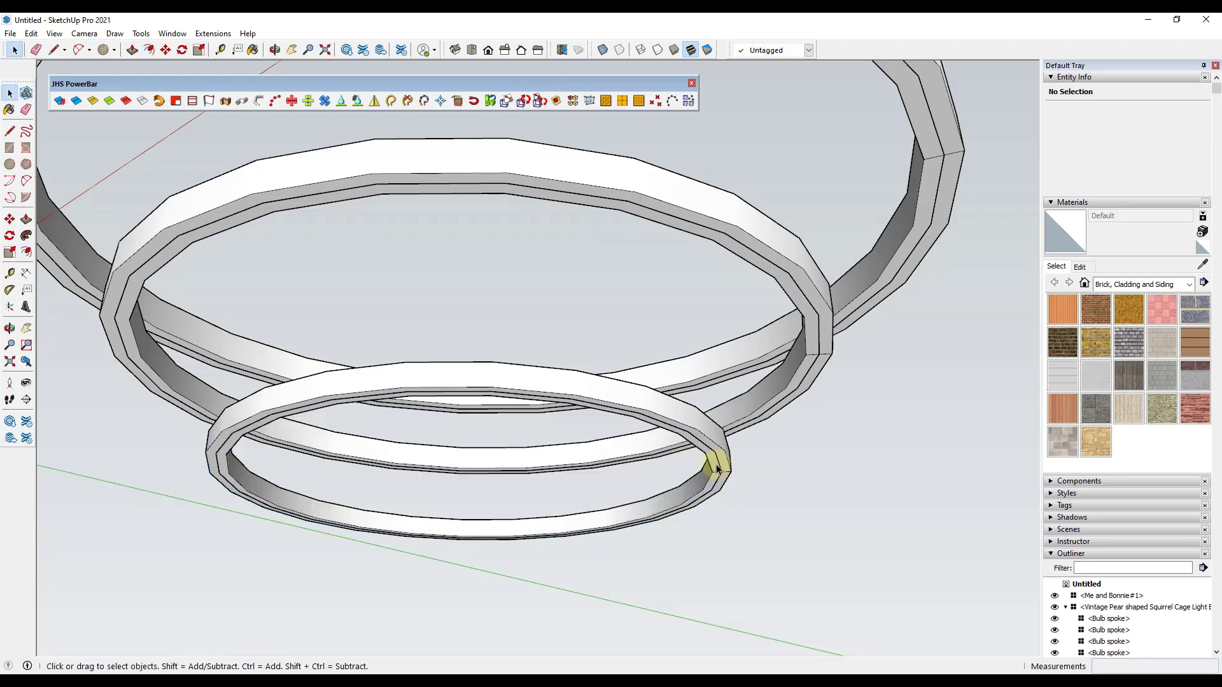
Erase the short cross lines on the undersides of the rings, keeping the offset centre lines.
click(717, 457)
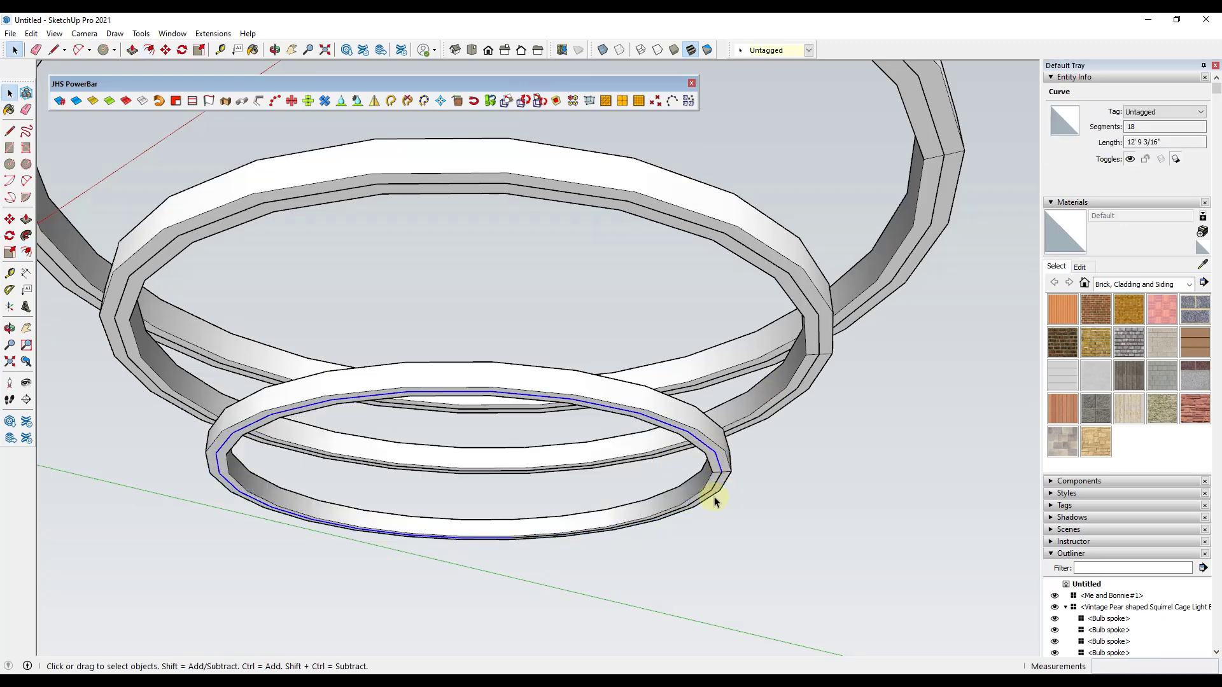
key(e)
scroll(722, 477, up, 2)
click(732, 469)
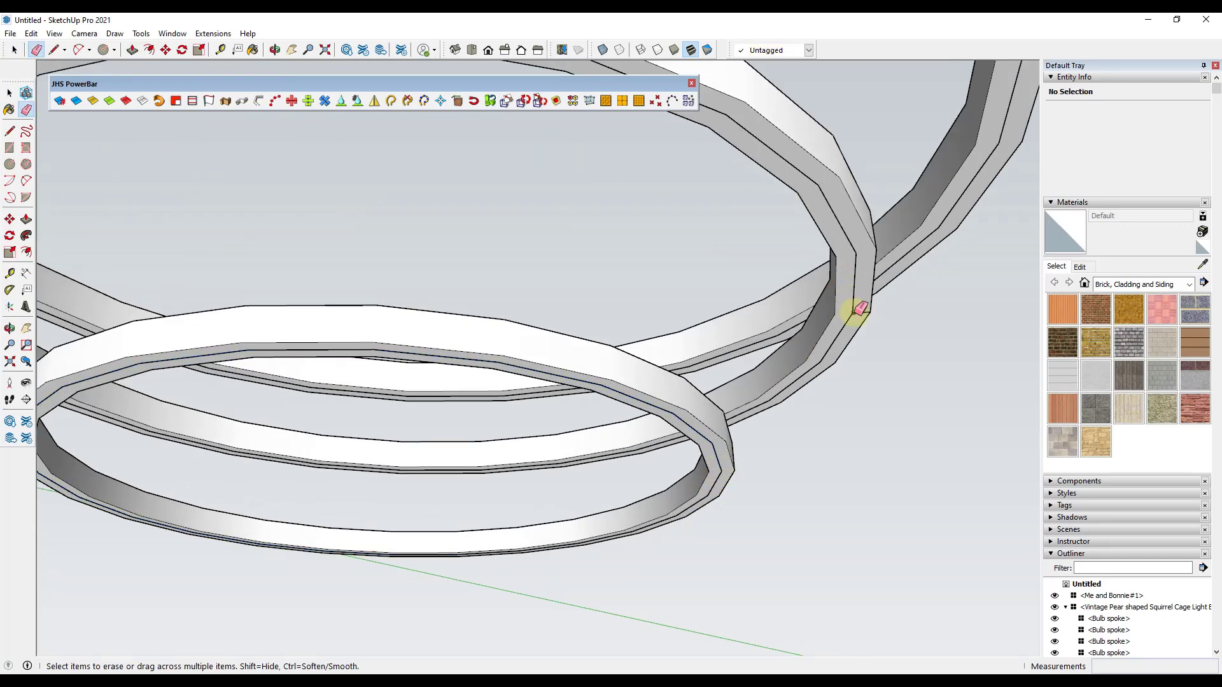
key(space)
Select all the centre-line edges on the smallest ring's underside and weld them into one curve.
click(846, 318)
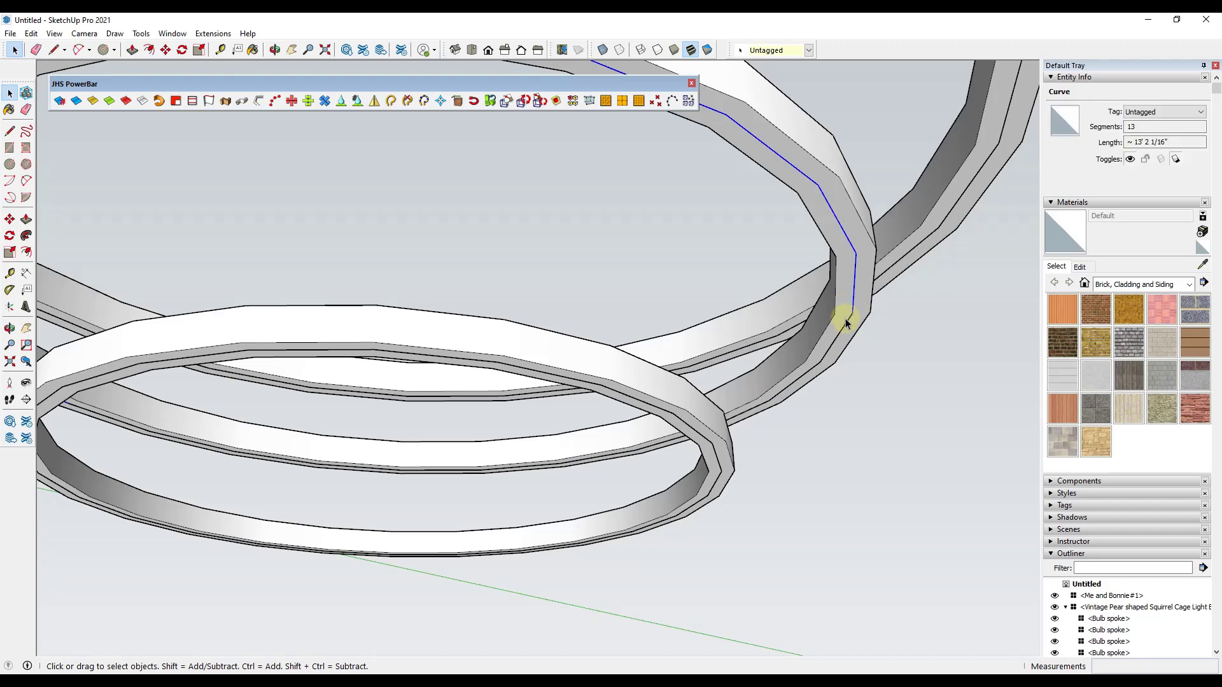
scroll(875, 431, down, 6)
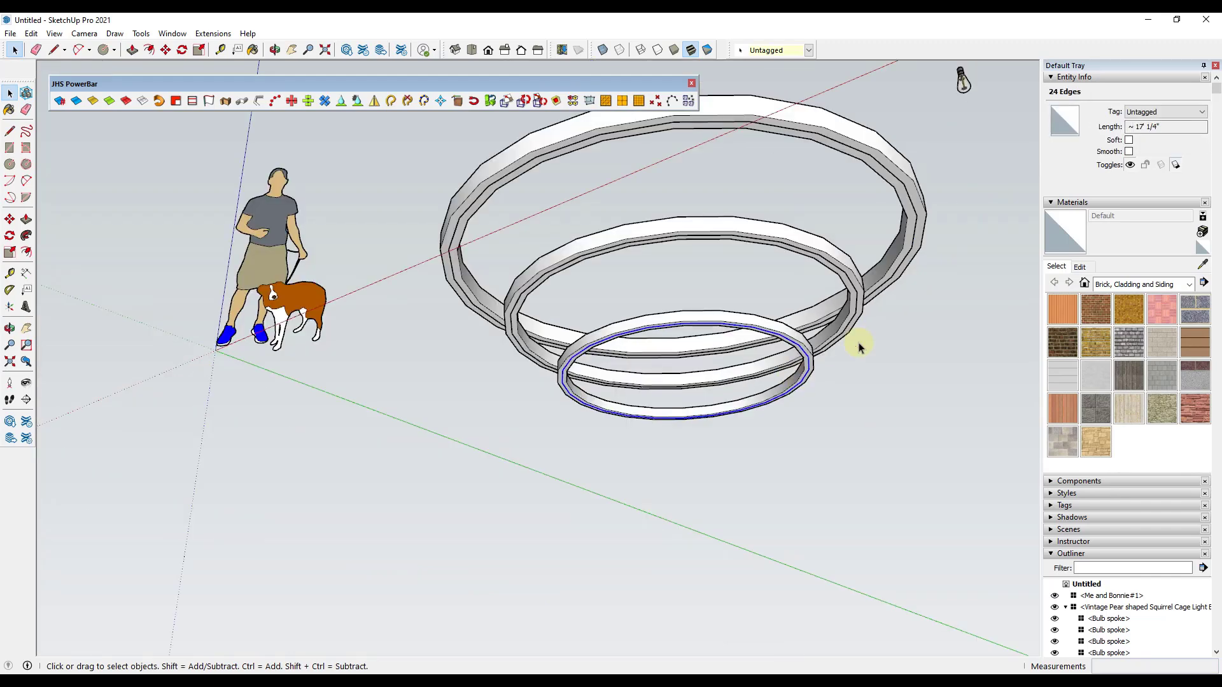
scroll(927, 223, down, 2)
middle_drag(927, 223, 857, 234)
scroll(722, 238, up, 4)
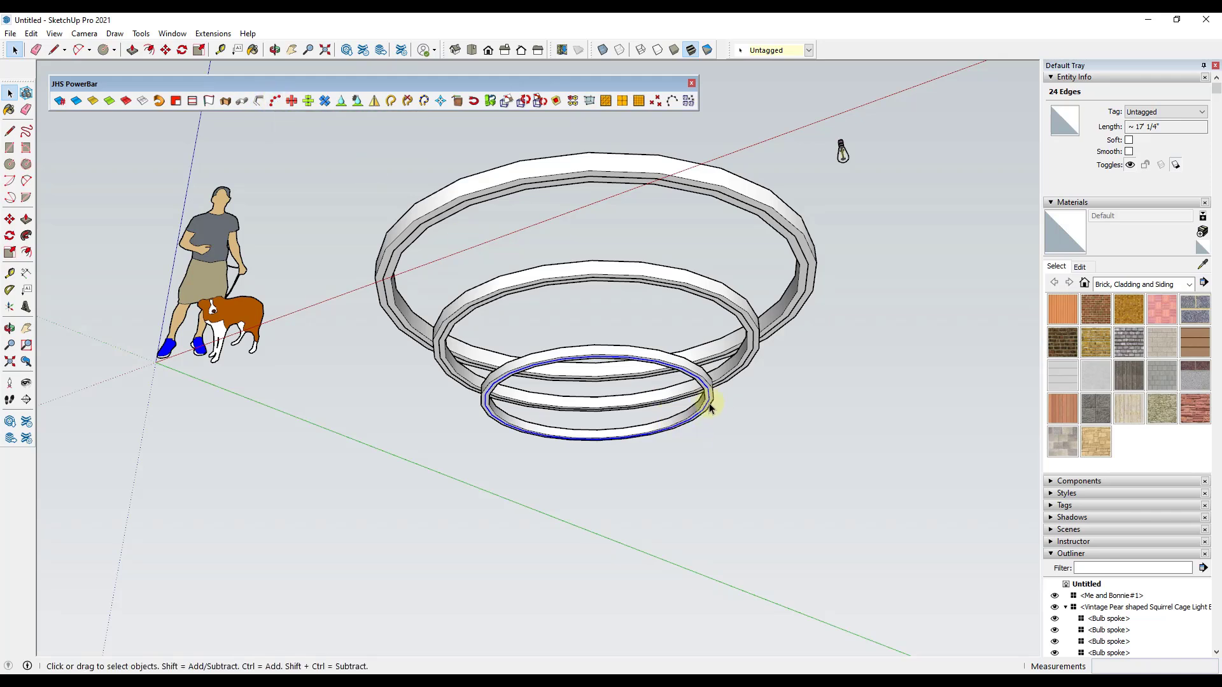
scroll(711, 407, up, 3)
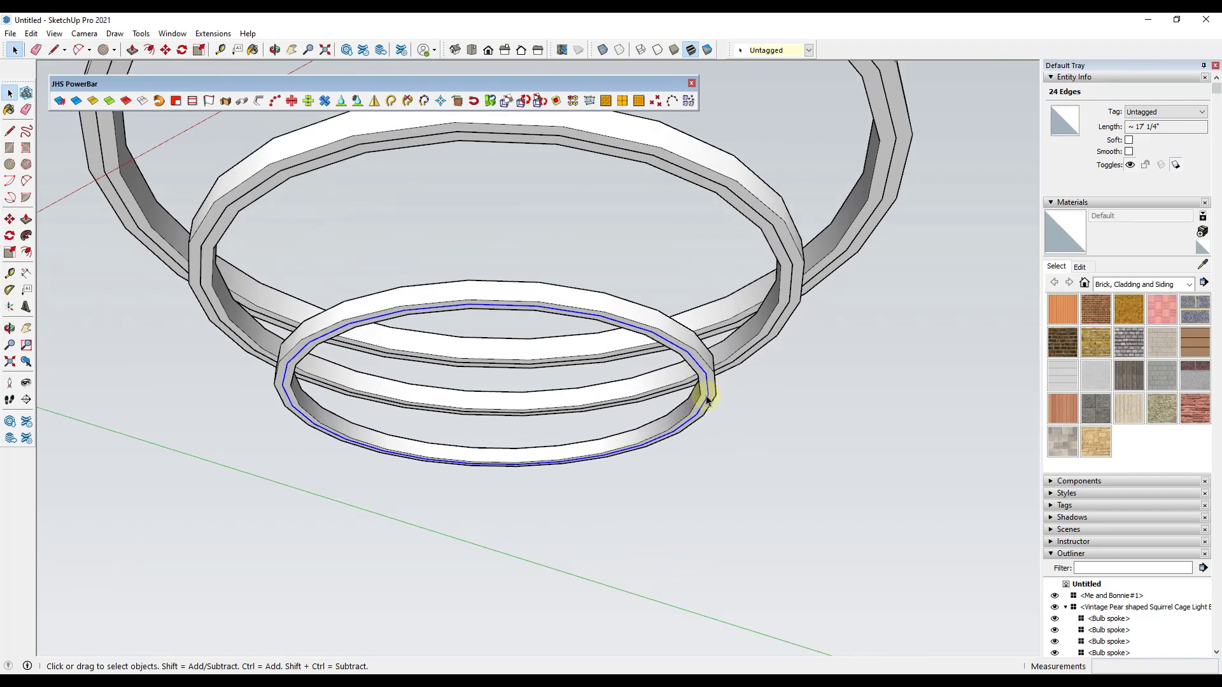
right_click(707, 400)
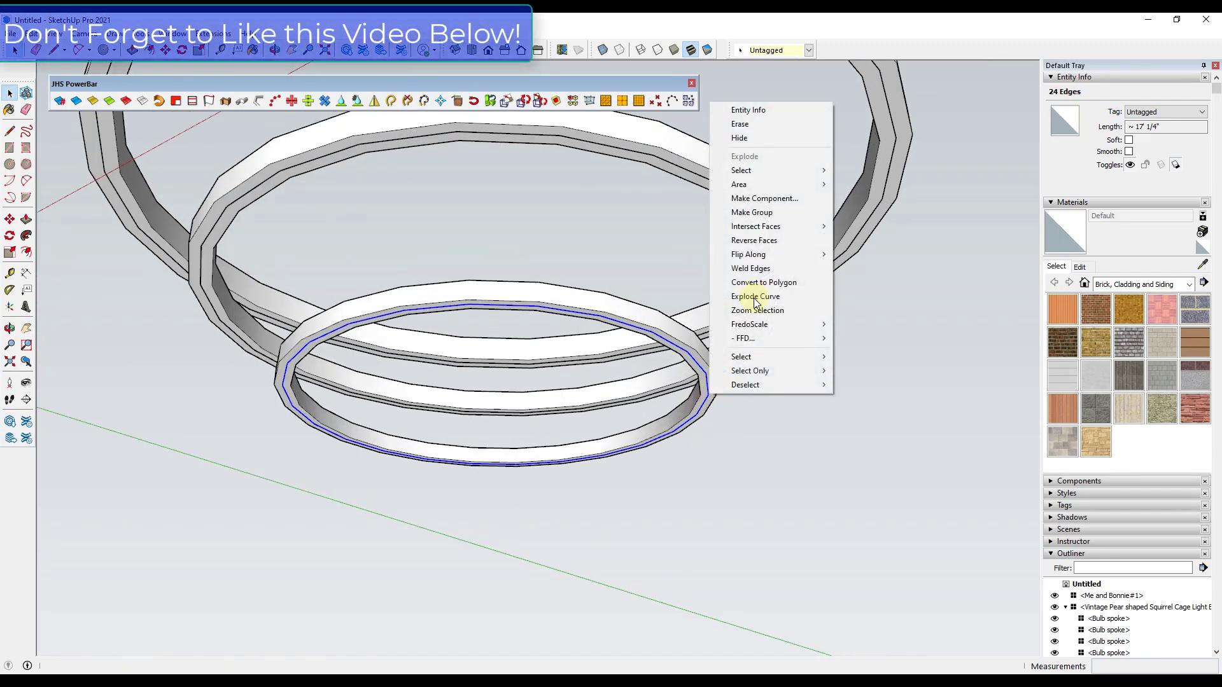
click(751, 267)
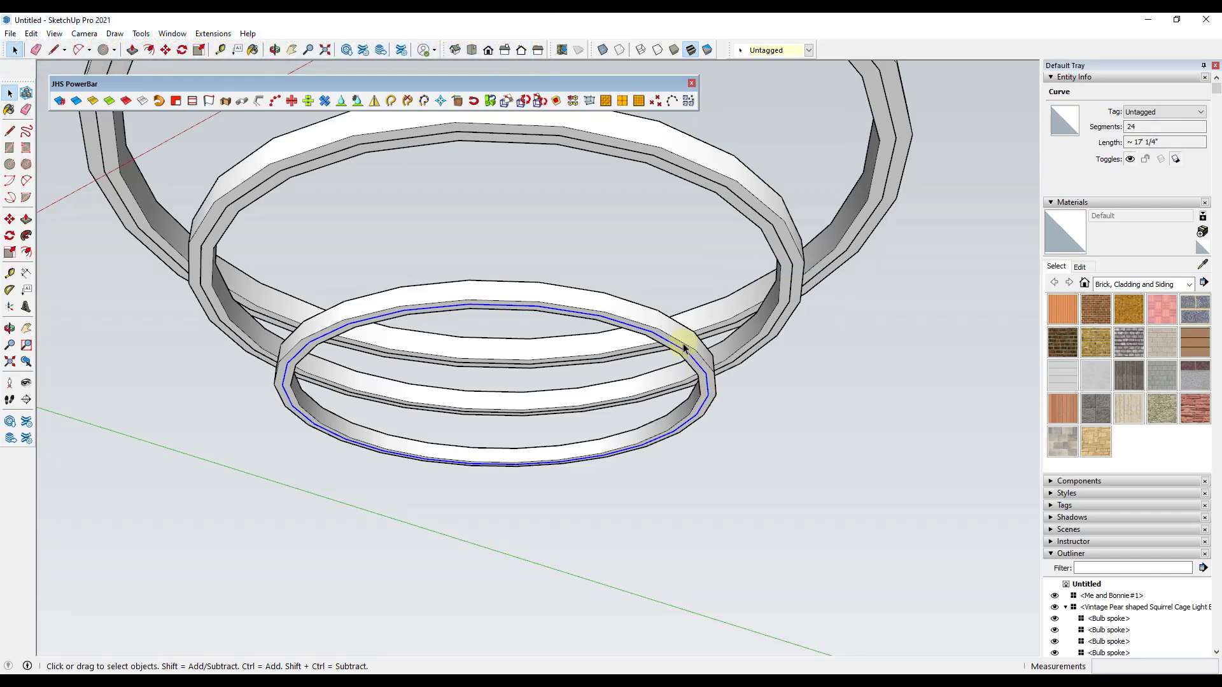
scroll(616, 405, down, 3)
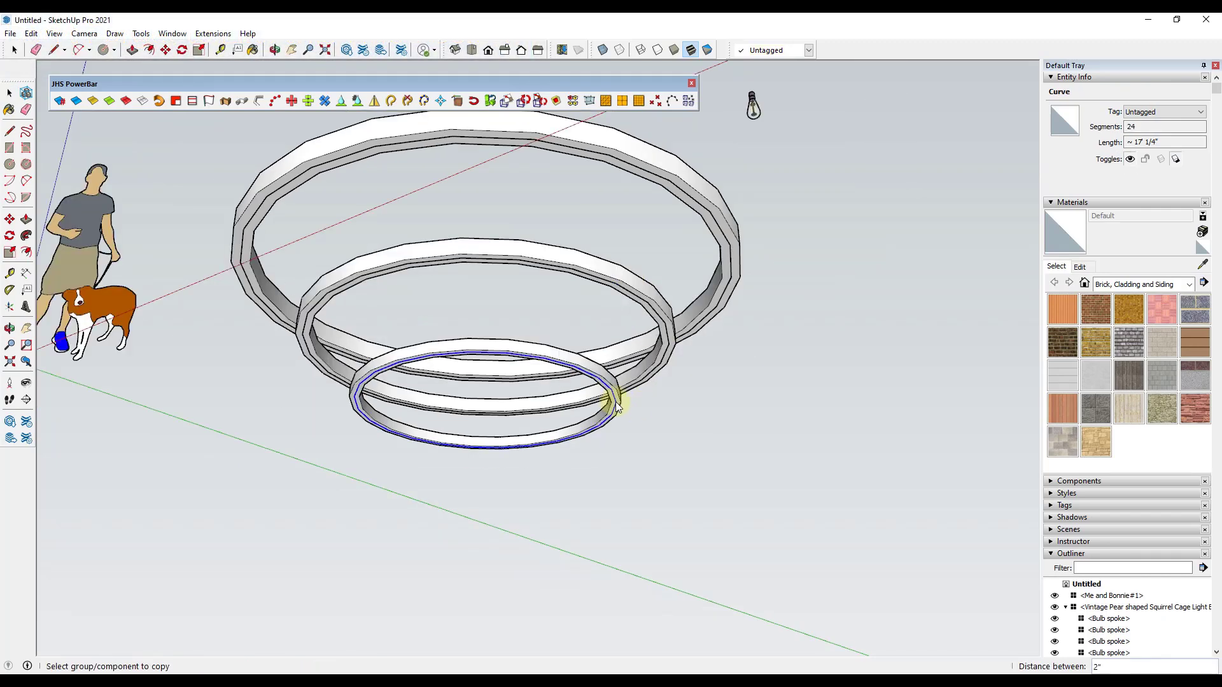
right_click(615, 405)
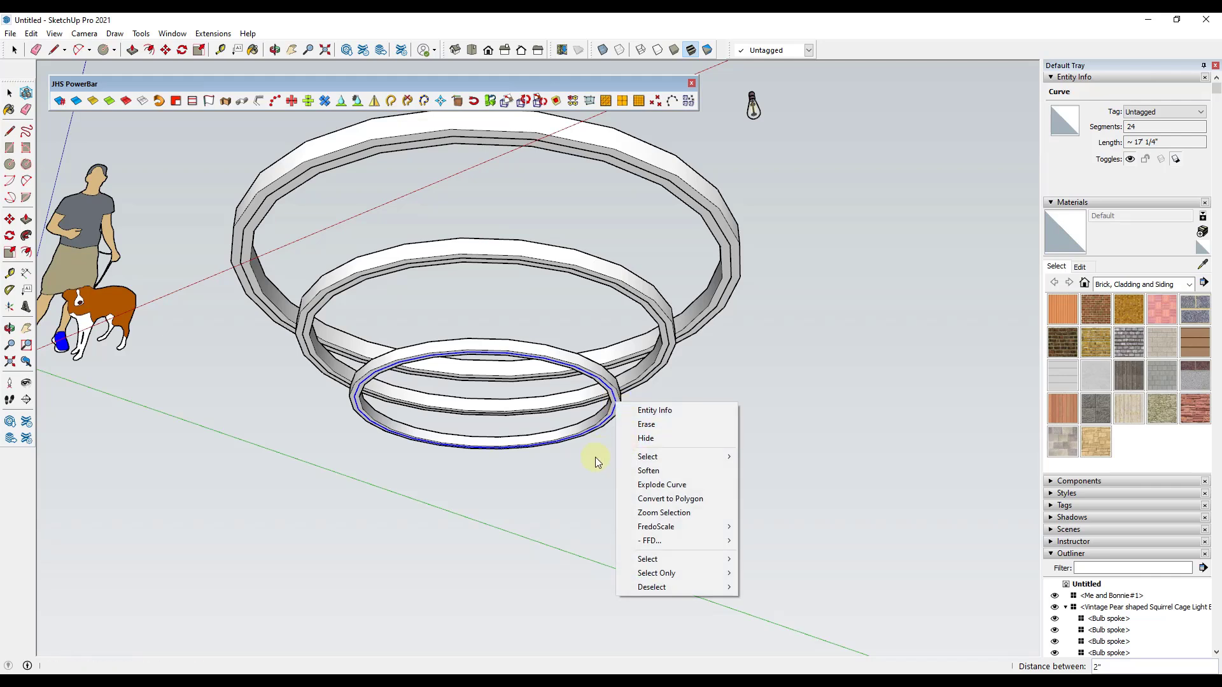
click(670, 347)
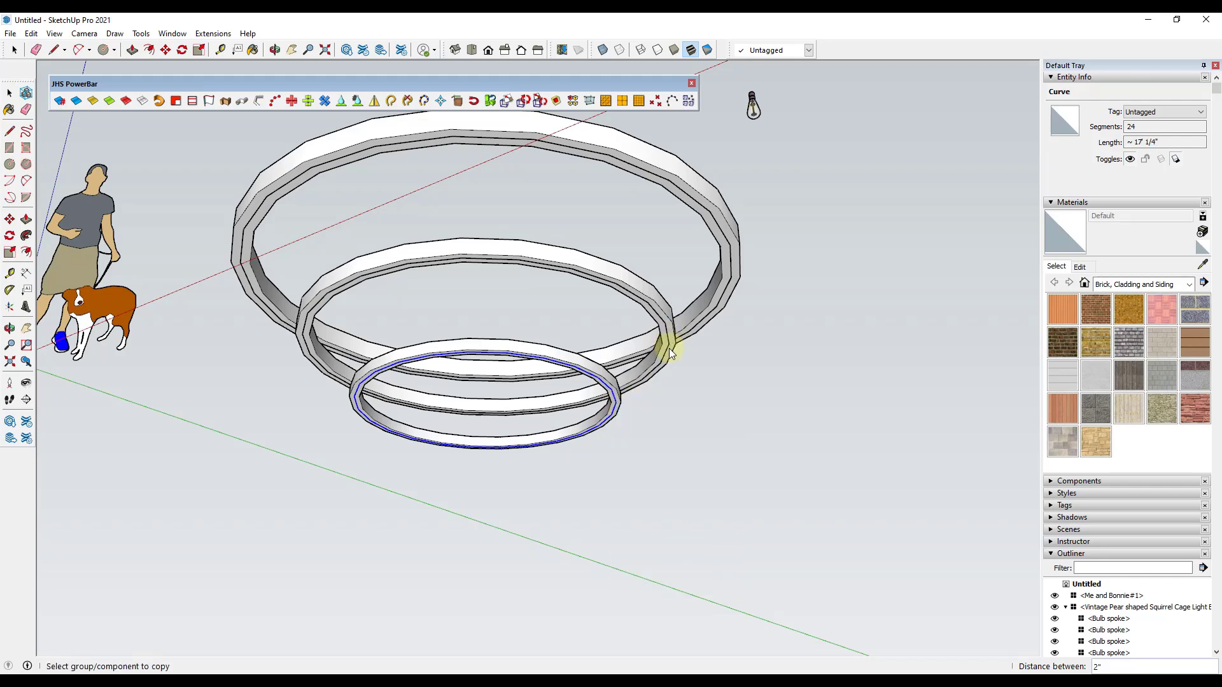
Select all the centre-line edges on the middle ring's underside and weld them into one curve.
key(space)
click(666, 354)
shift+click(668, 342)
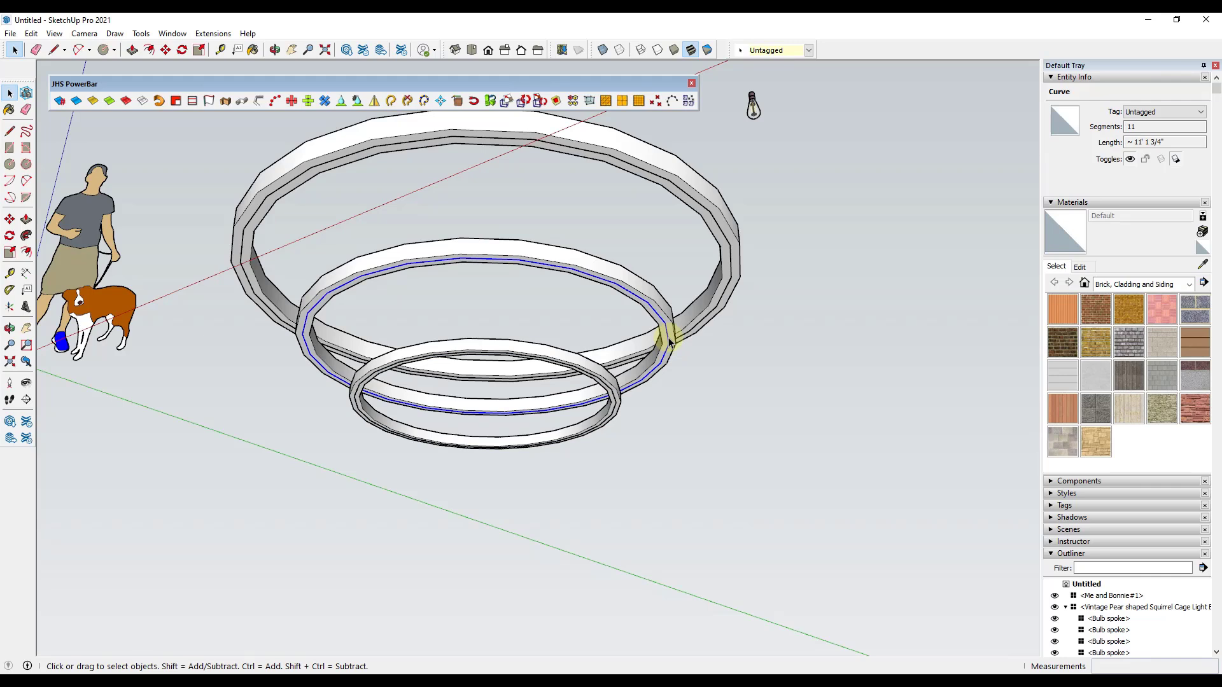
right_click(665, 336)
click(730, 503)
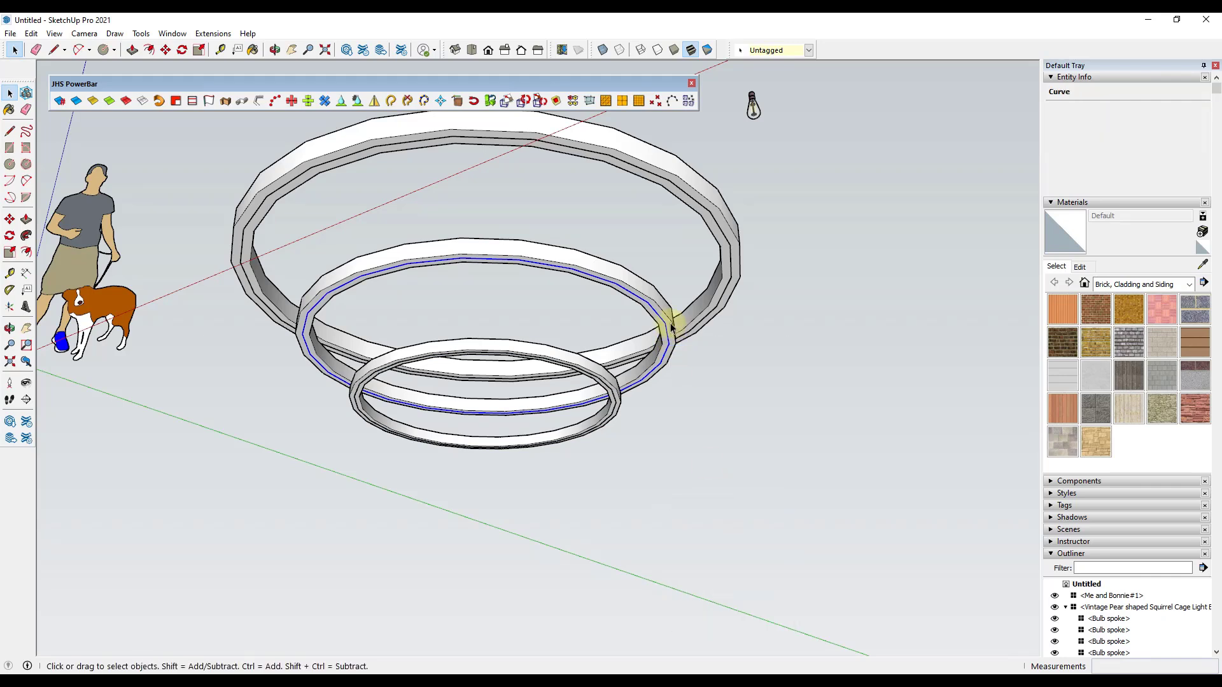
Check whether the largest ring's underside centre line selects as a single curve, and look up the installed Weld extension command.
click(730, 320)
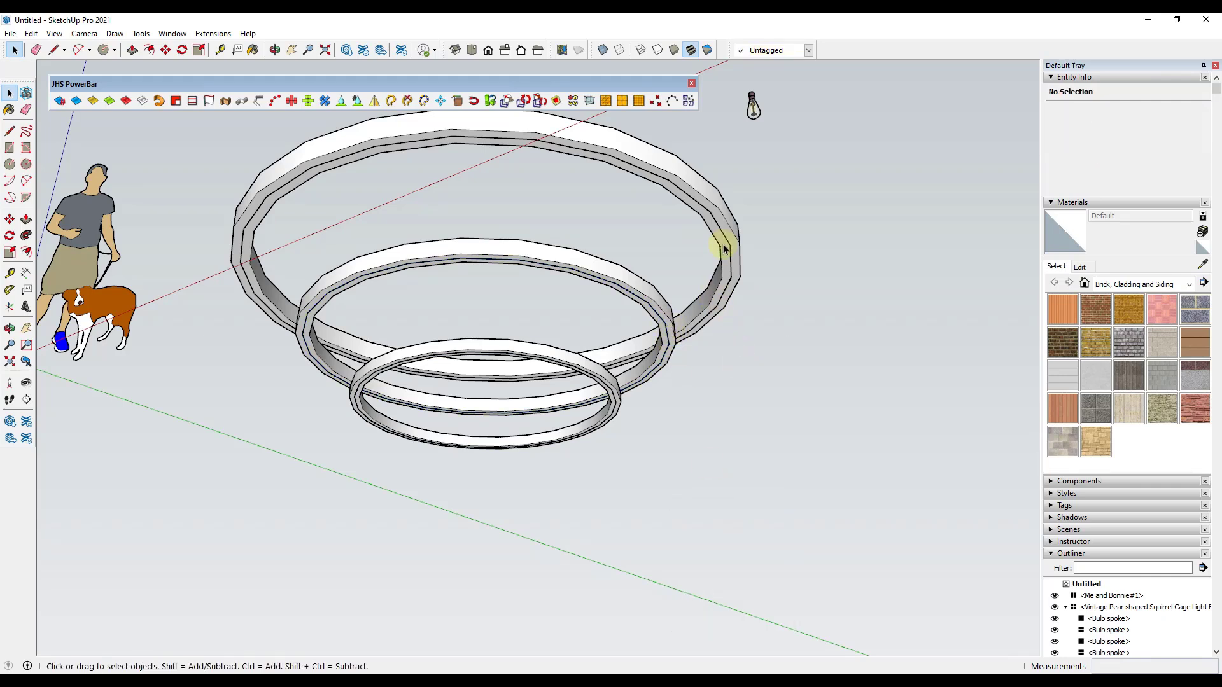
click(730, 283)
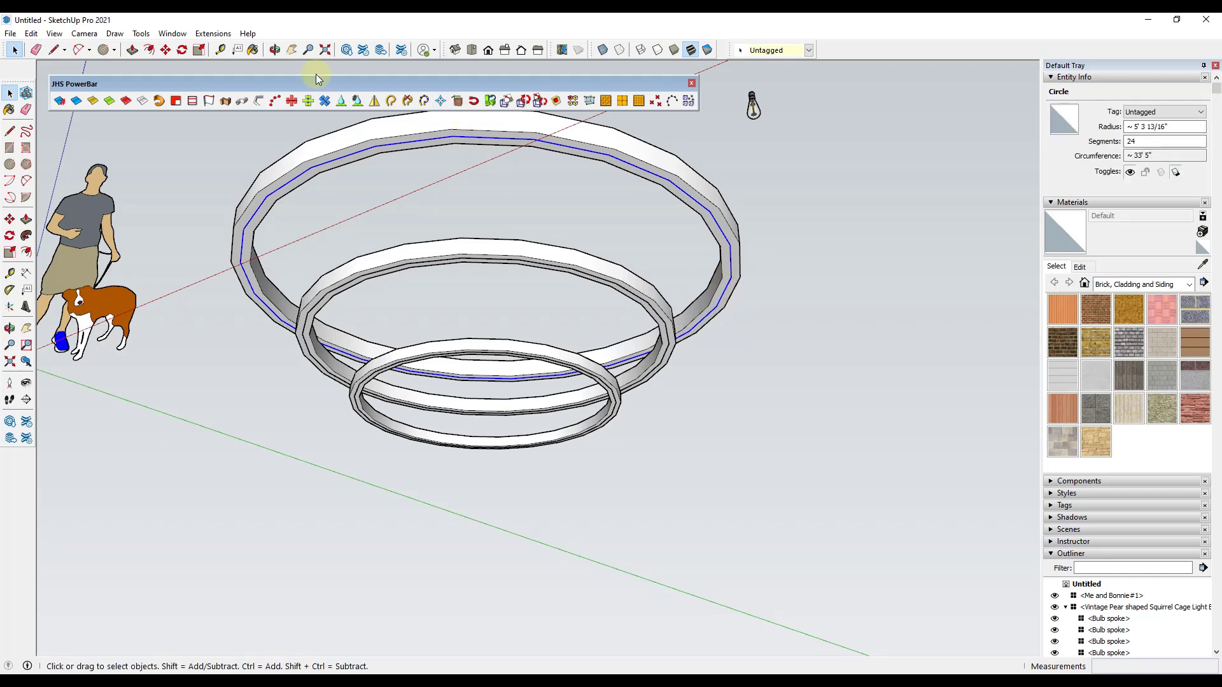
click(212, 34)
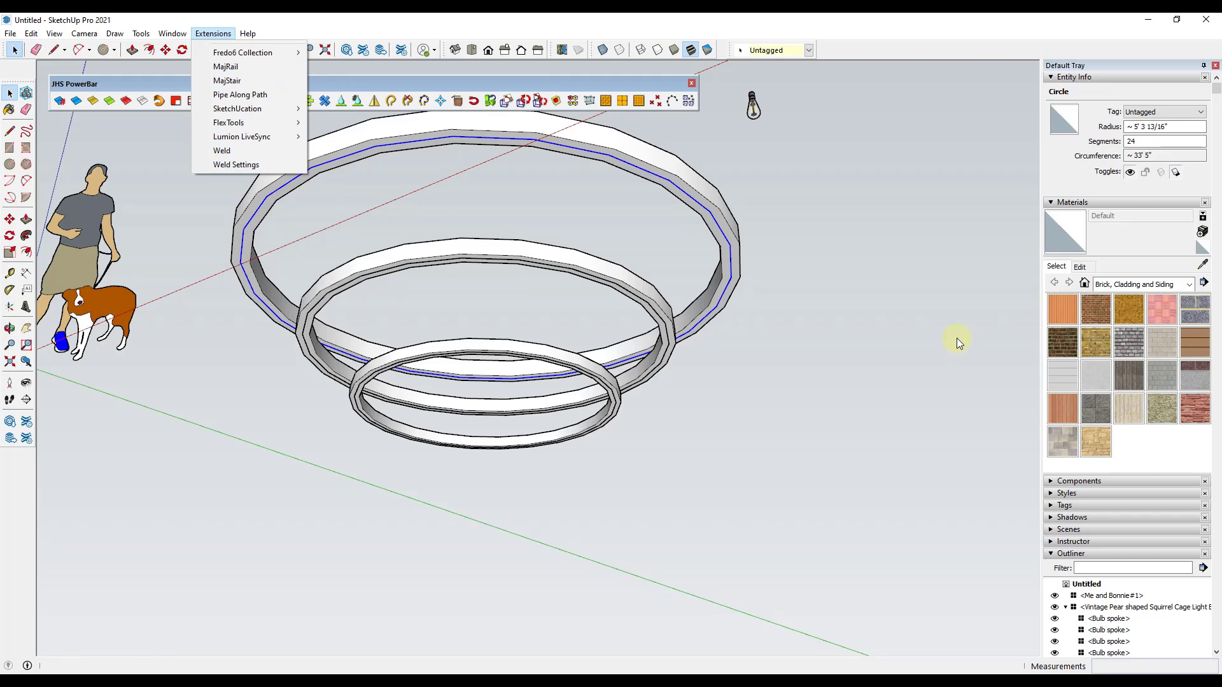
click(846, 285)
click(640, 436)
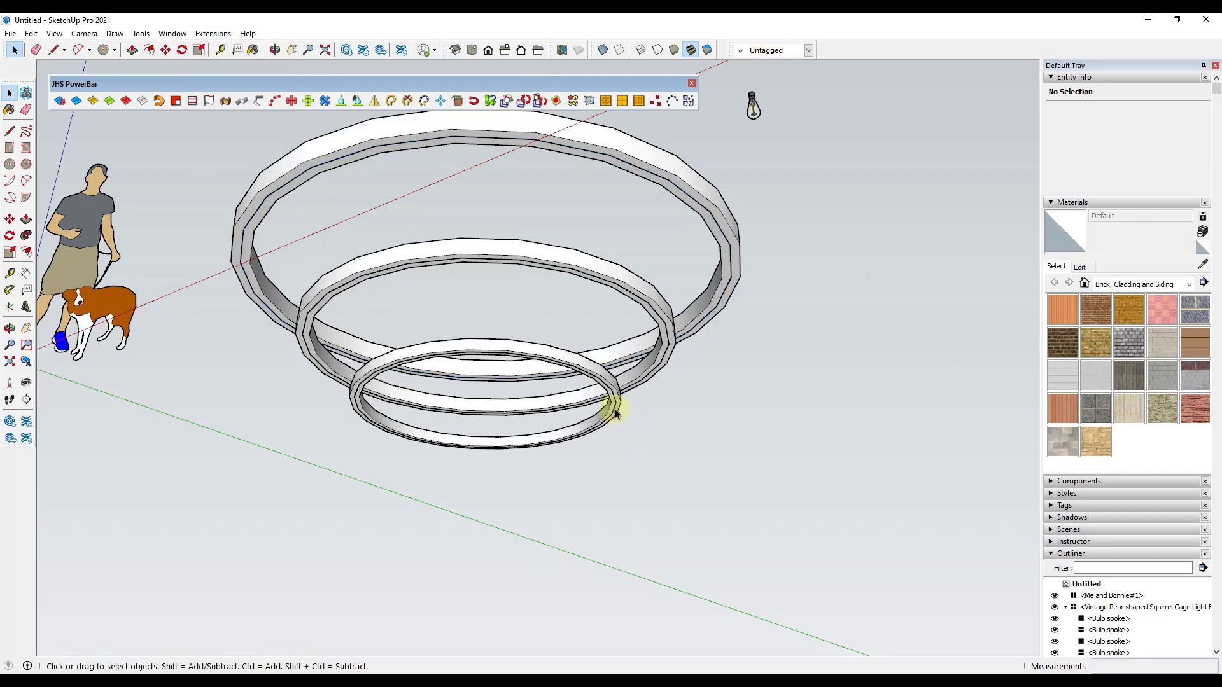
Copy the light bulb component along the smallest ring's centre line and set the distance between copies to 6".
click(614, 413)
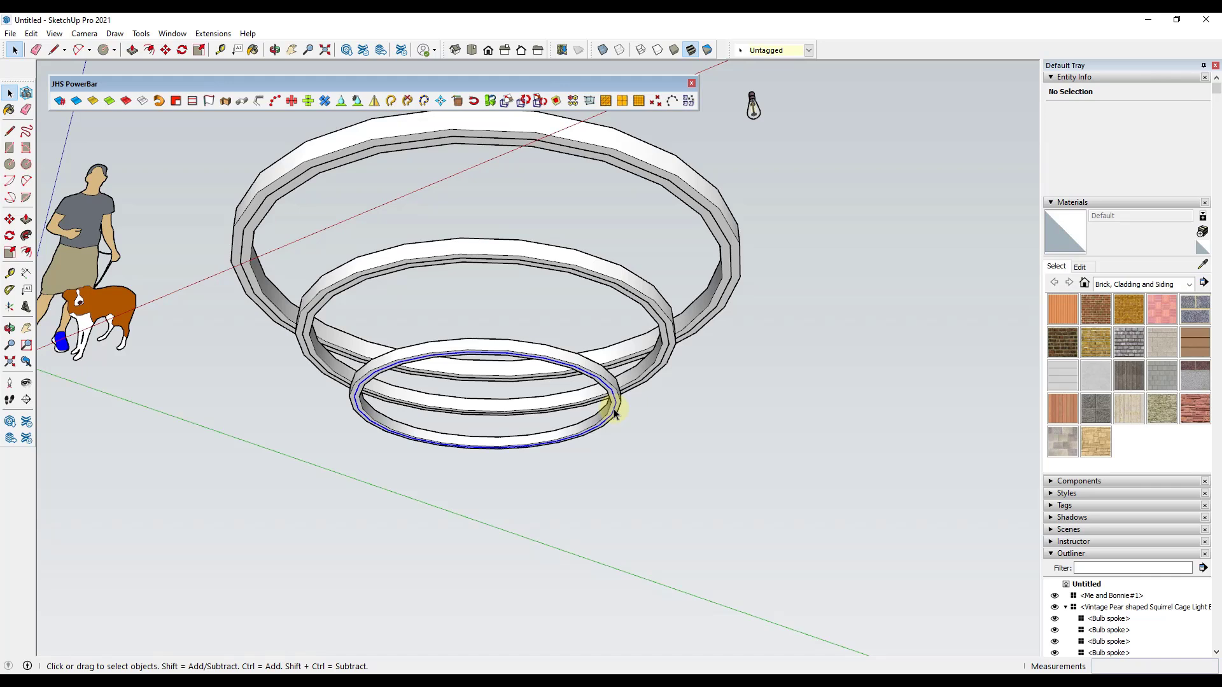
click(276, 102)
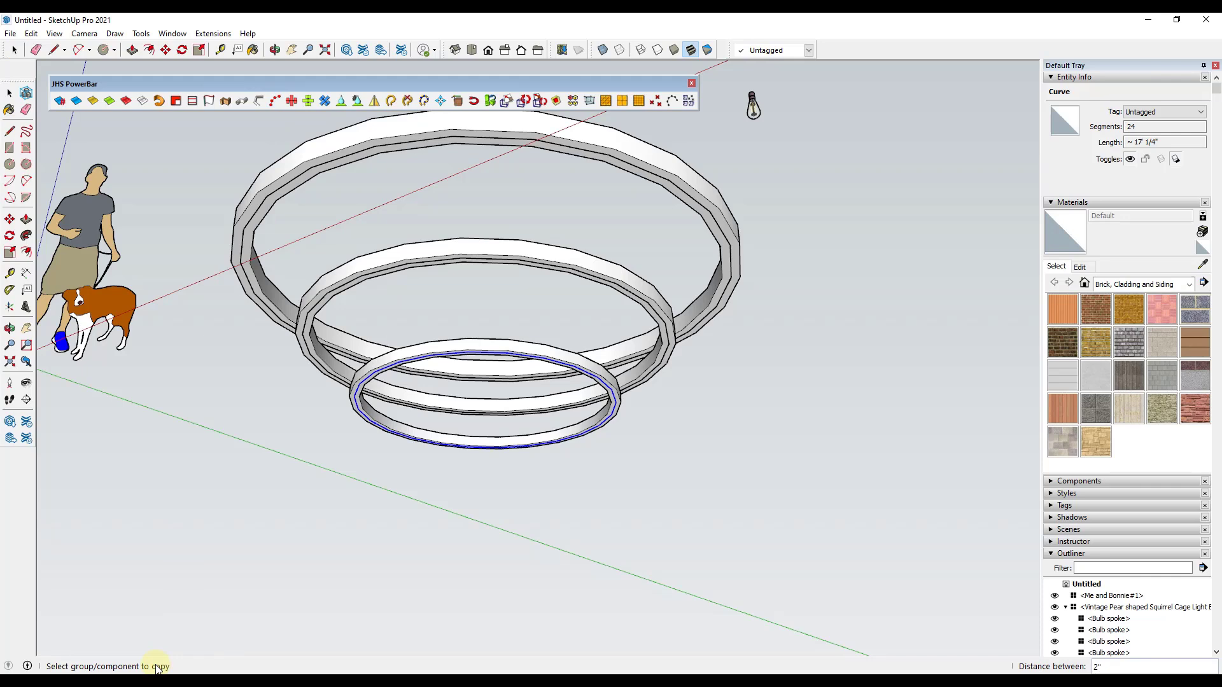
click(754, 111)
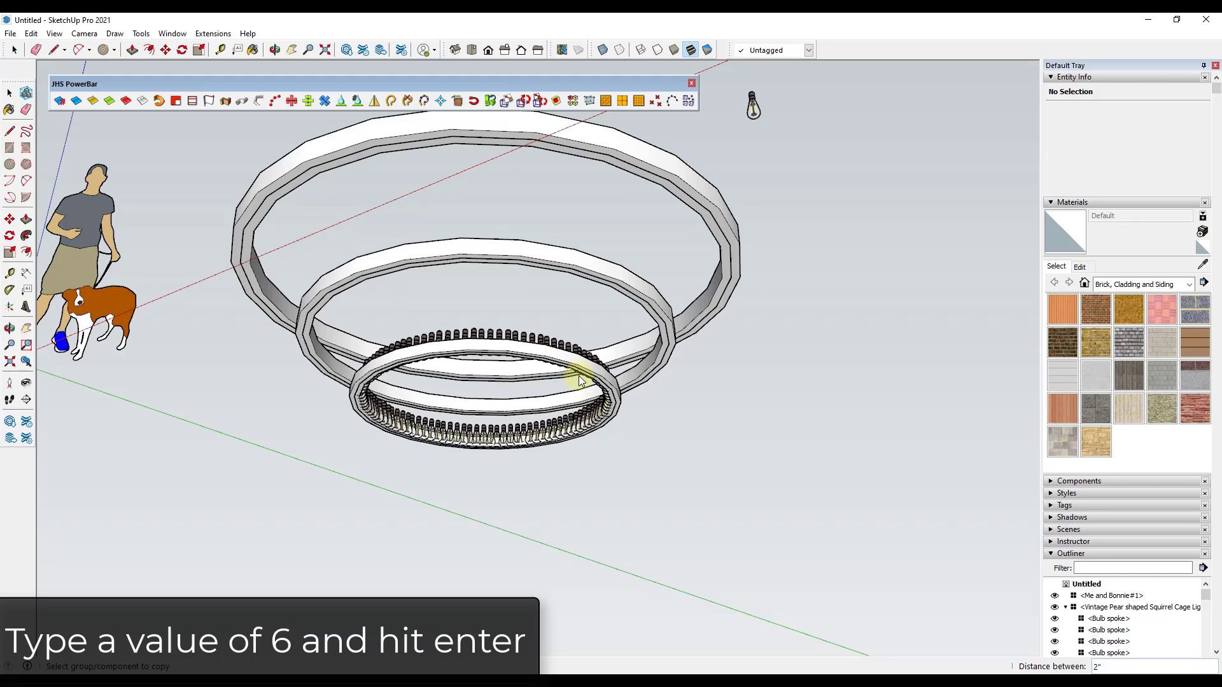
text(6)
key(Return)
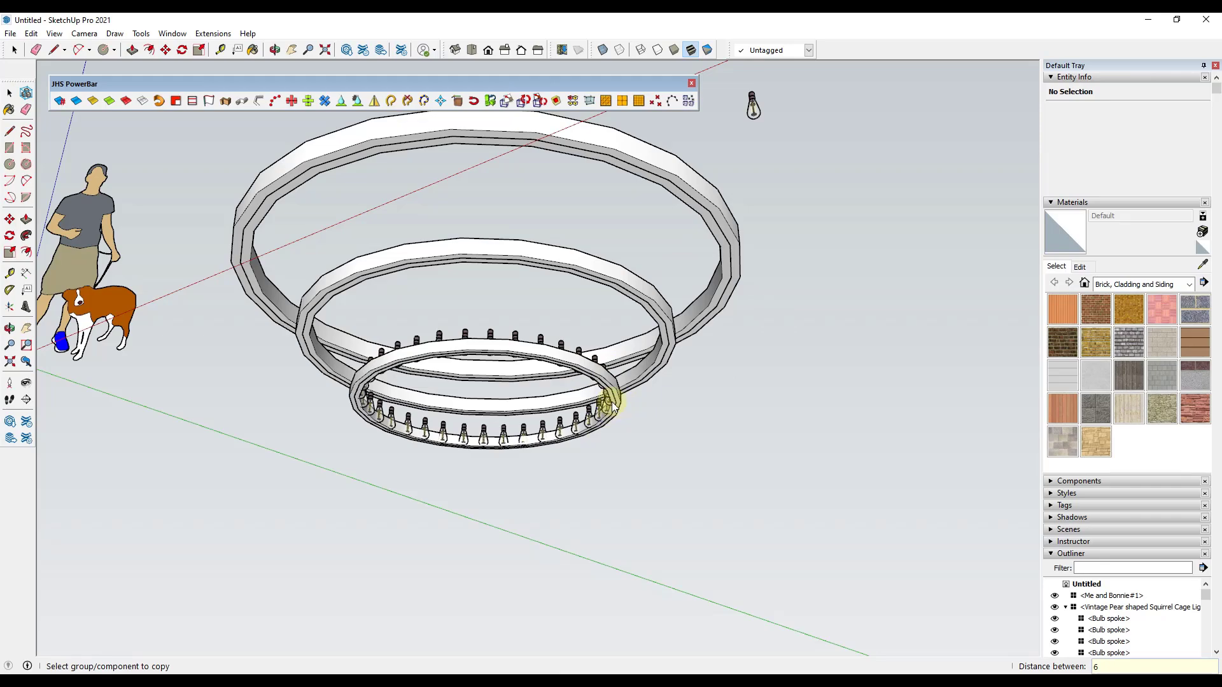
Examine how the bulb copies sit relative to the smallest ring and where the axes origin lies inside the original bulb component.
middle_drag(612, 411, 575, 444)
scroll(592, 405, up, 3)
scroll(572, 445, down, 6)
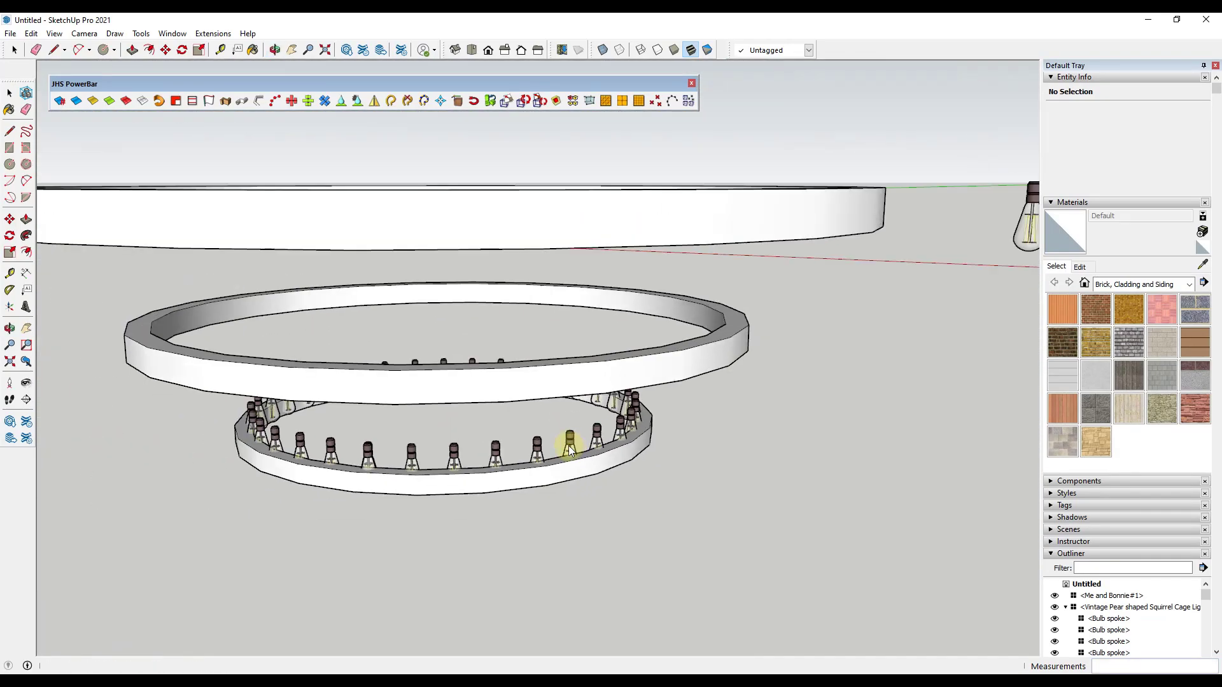
scroll(743, 384, up, 3)
key(space)
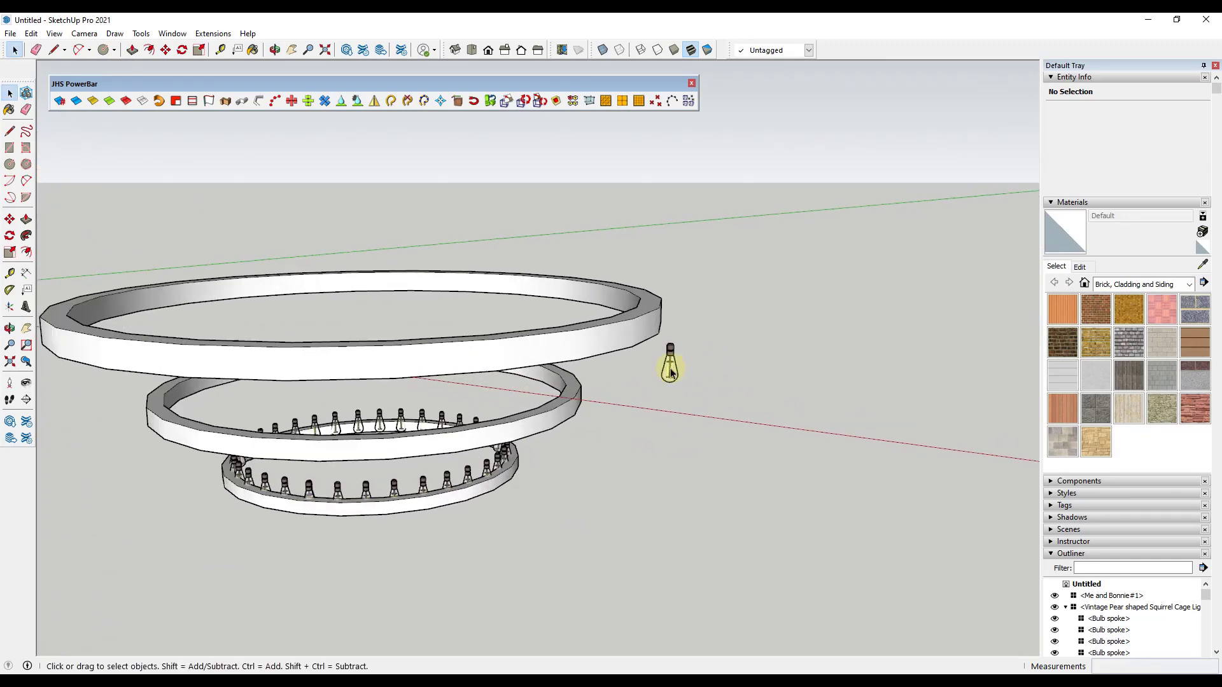
click(669, 364)
scroll(665, 368, up, 5)
click(641, 399)
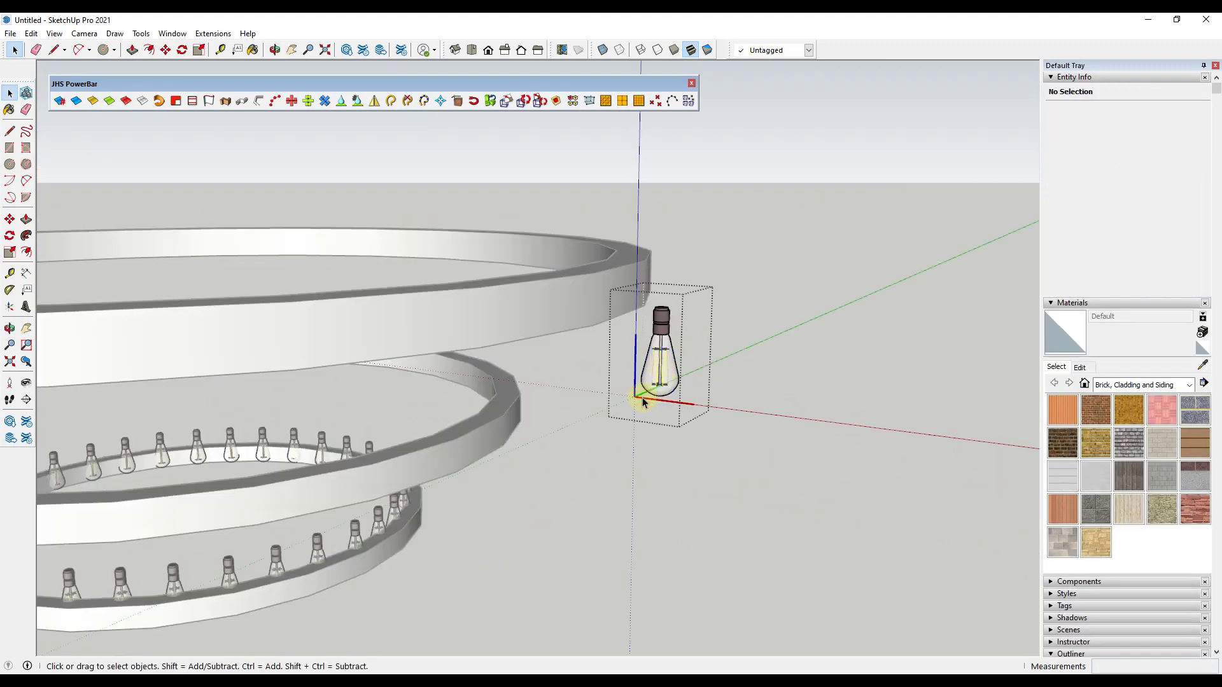
scroll(660, 313, up, 4)
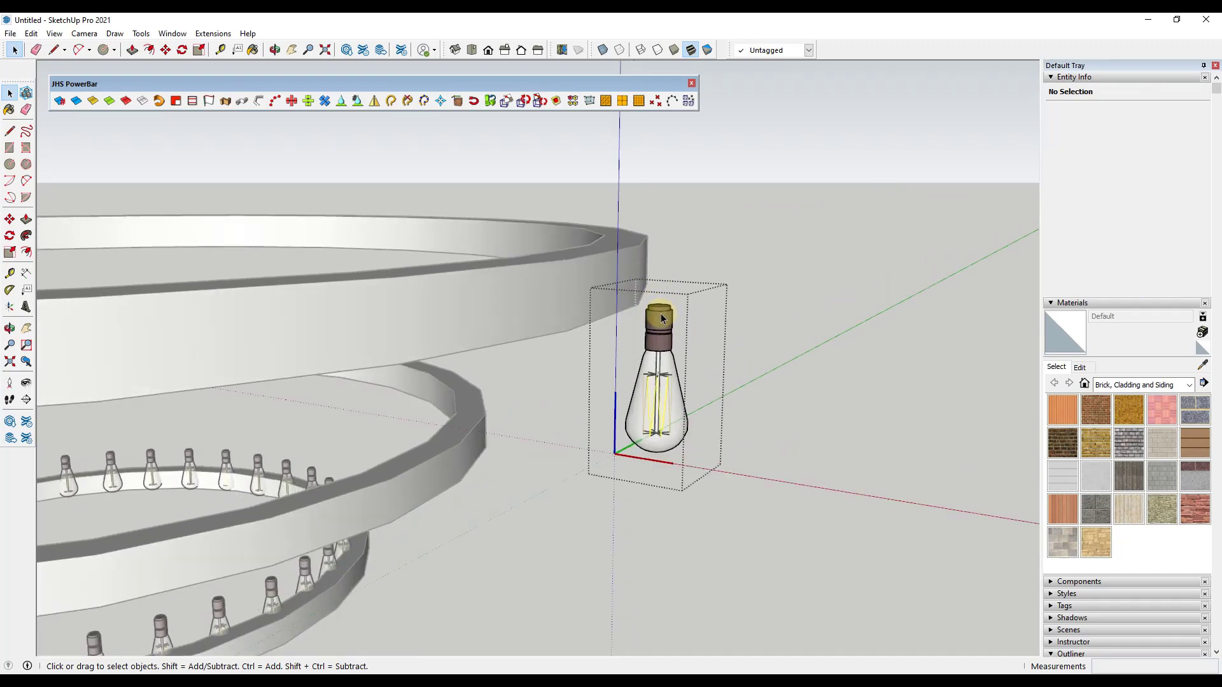
scroll(654, 316, up, 1)
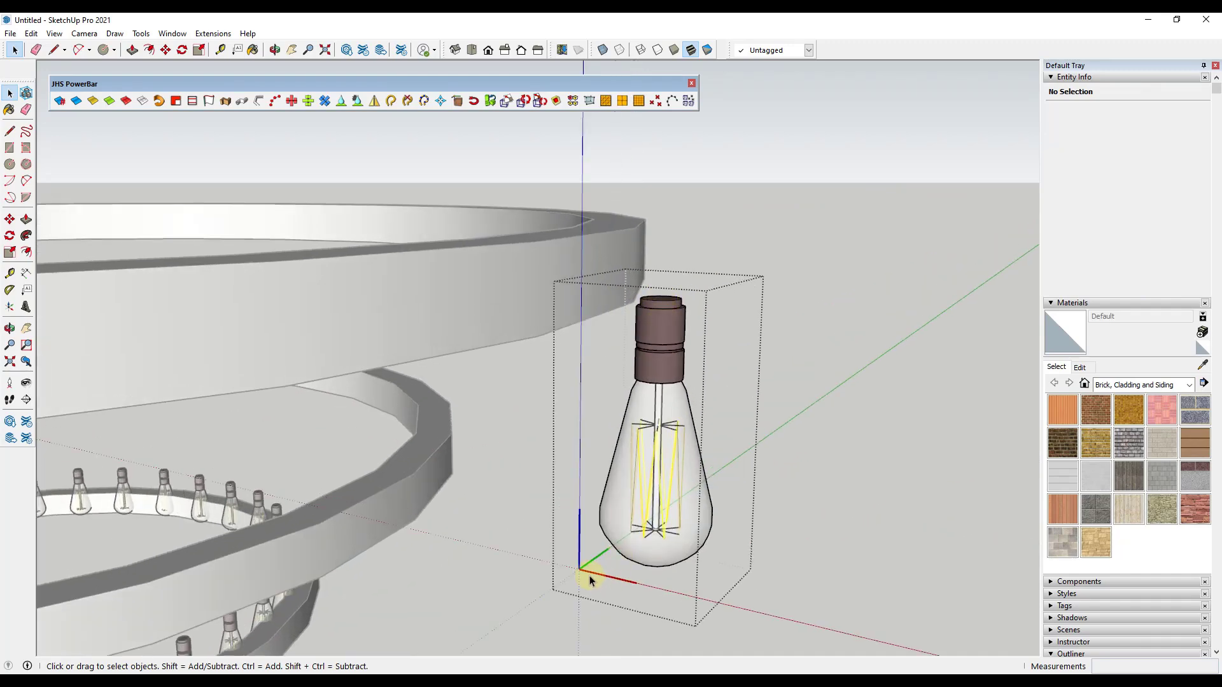
scroll(731, 395, down, 5)
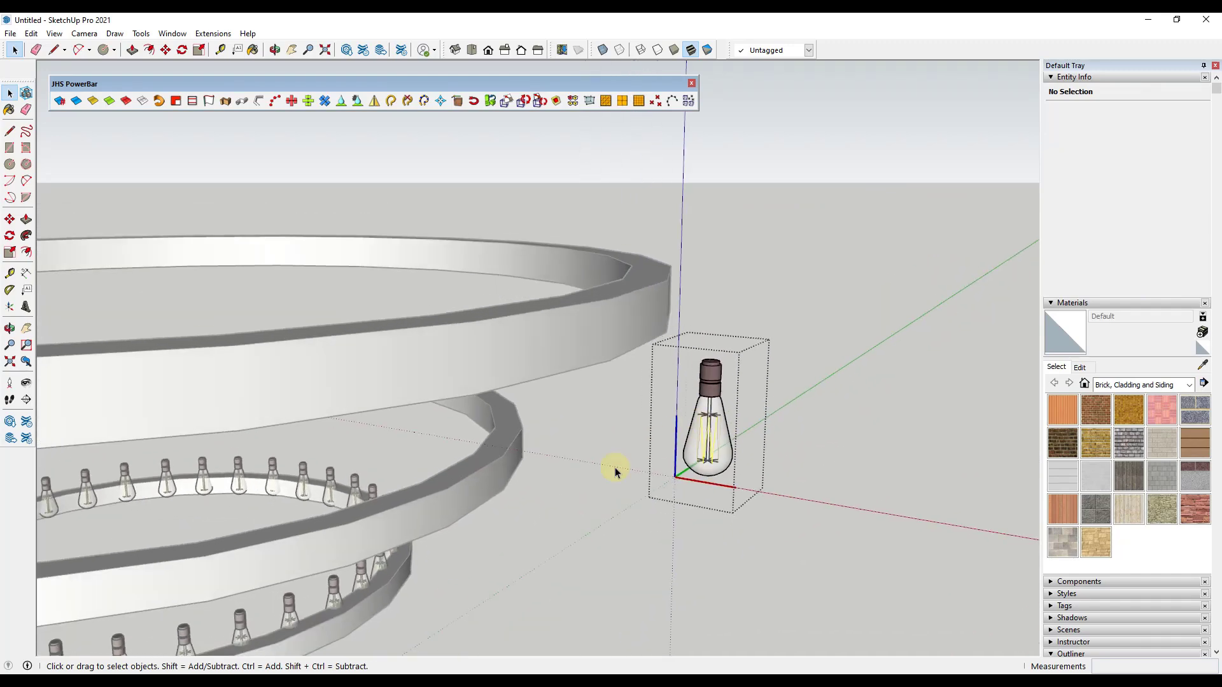
middle_drag(363, 605, 511, 378)
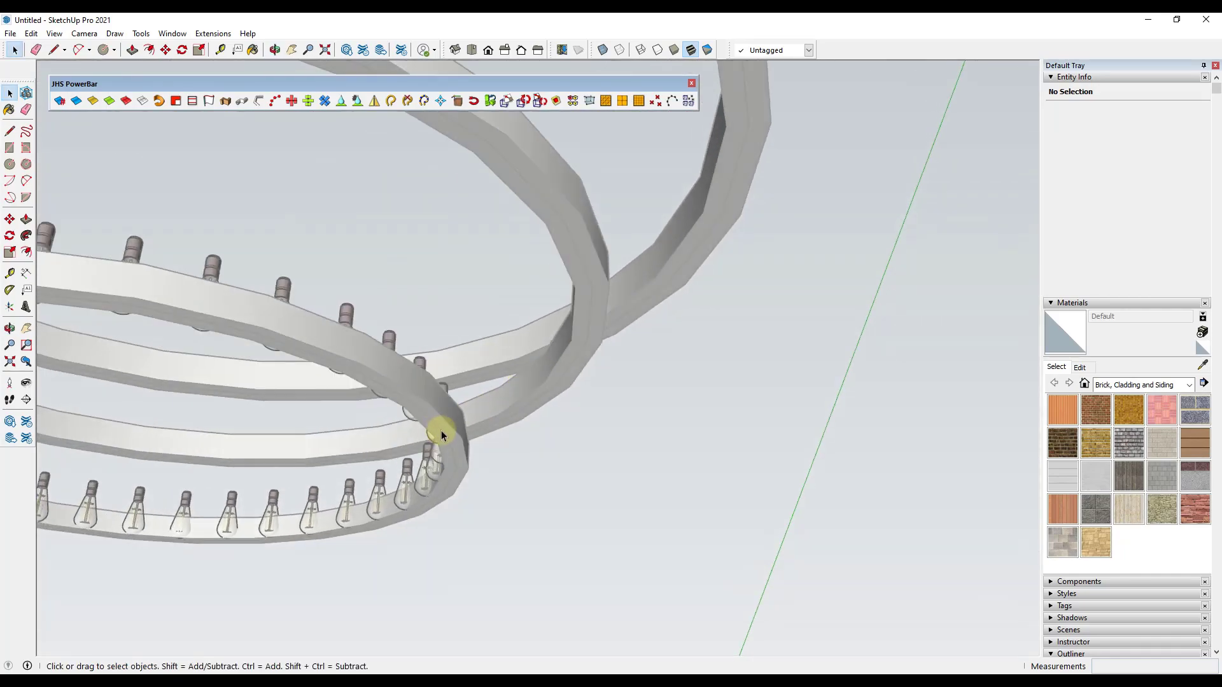
scroll(605, 455, down, 2)
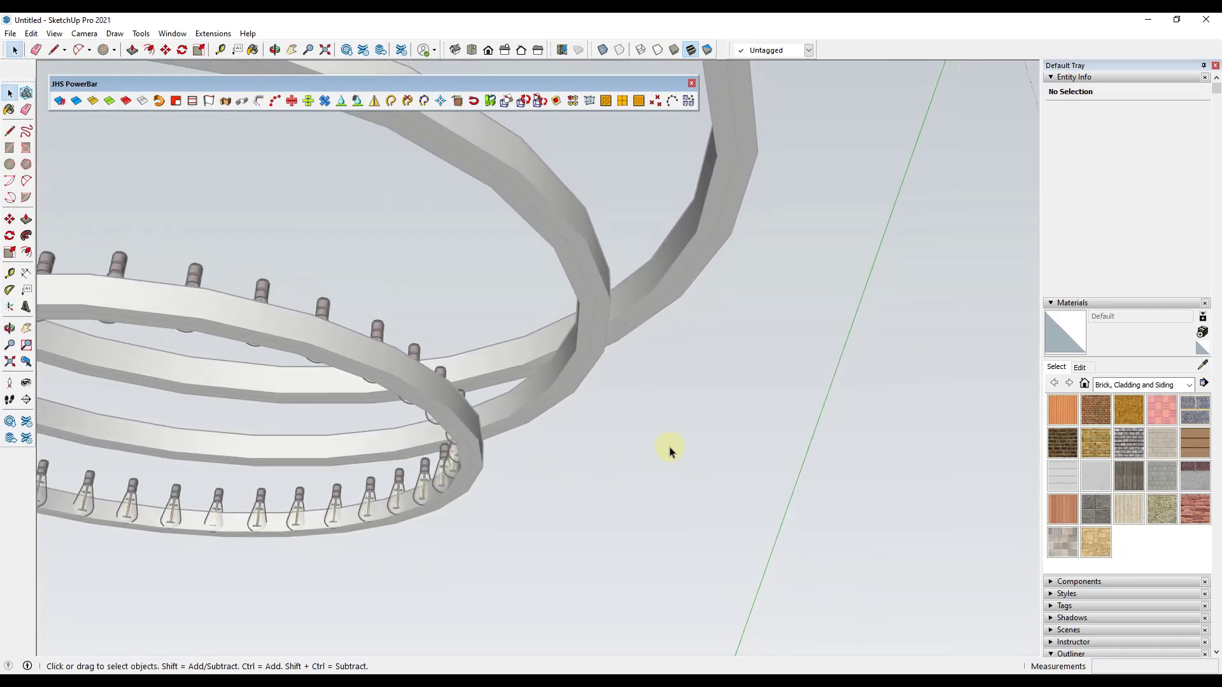
Undo the bulb copies on the smallest ring and open the original bulb component for editing.
middle_drag(666, 447, 783, 398)
scroll(856, 376, up, 4)
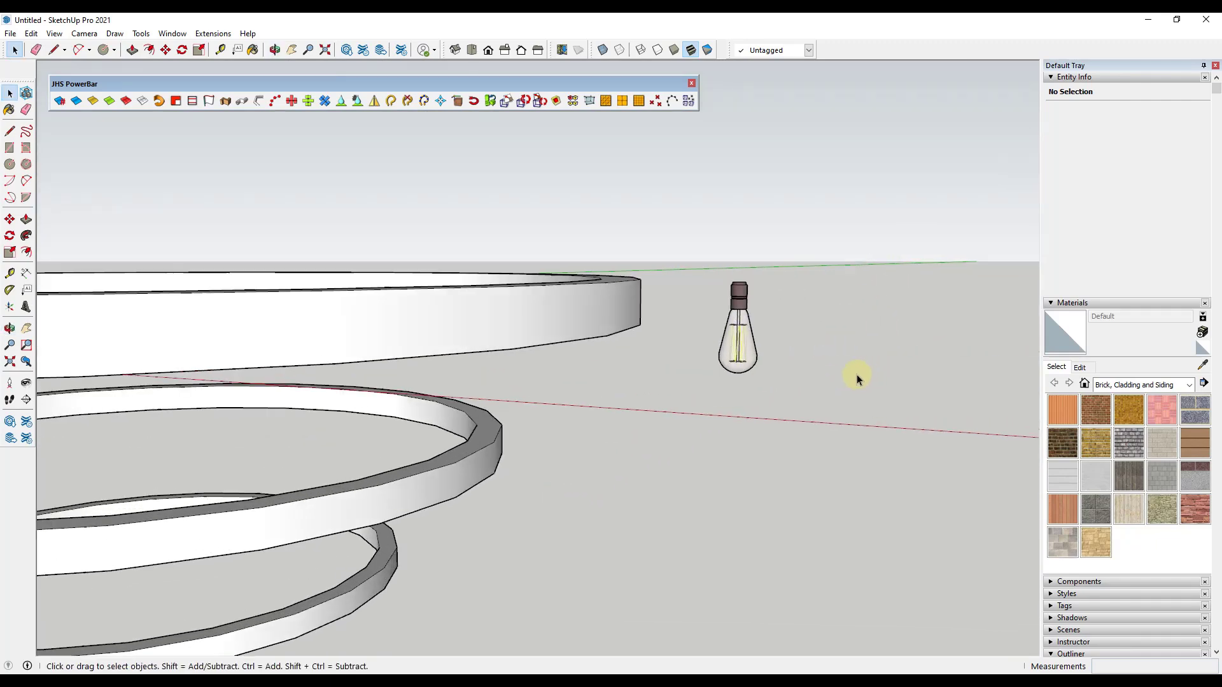
double_click(731, 341)
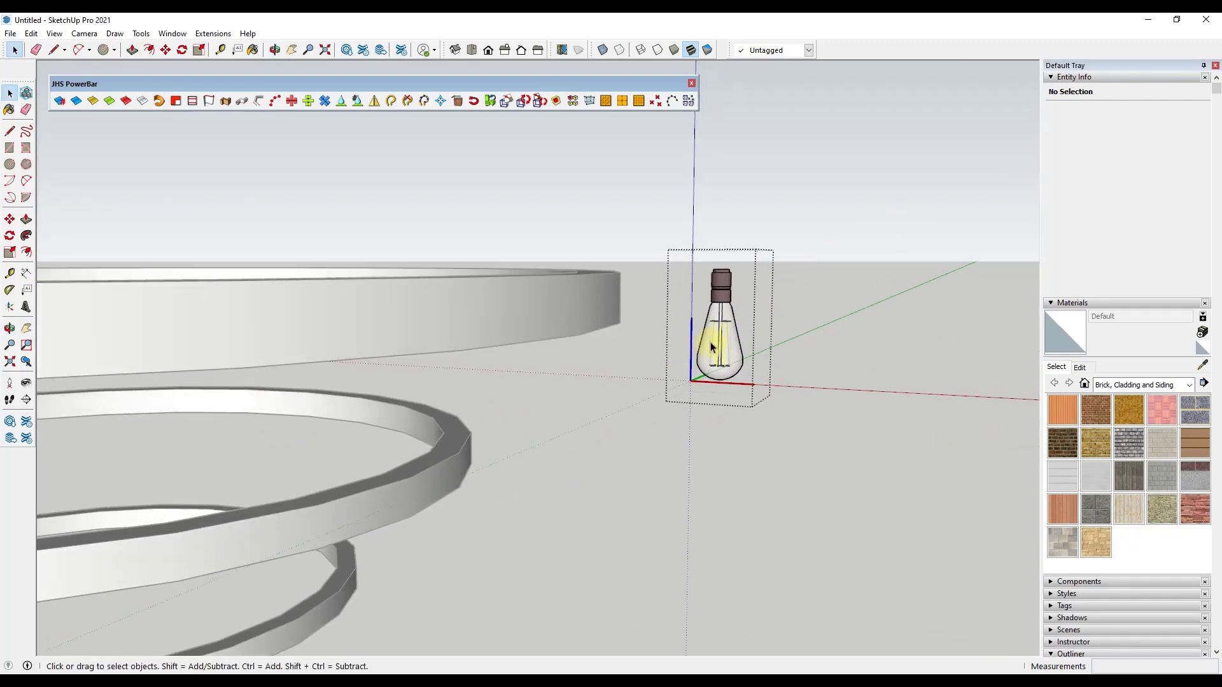
scroll(715, 341, up, 3)
middle_drag(706, 356, 684, 408)
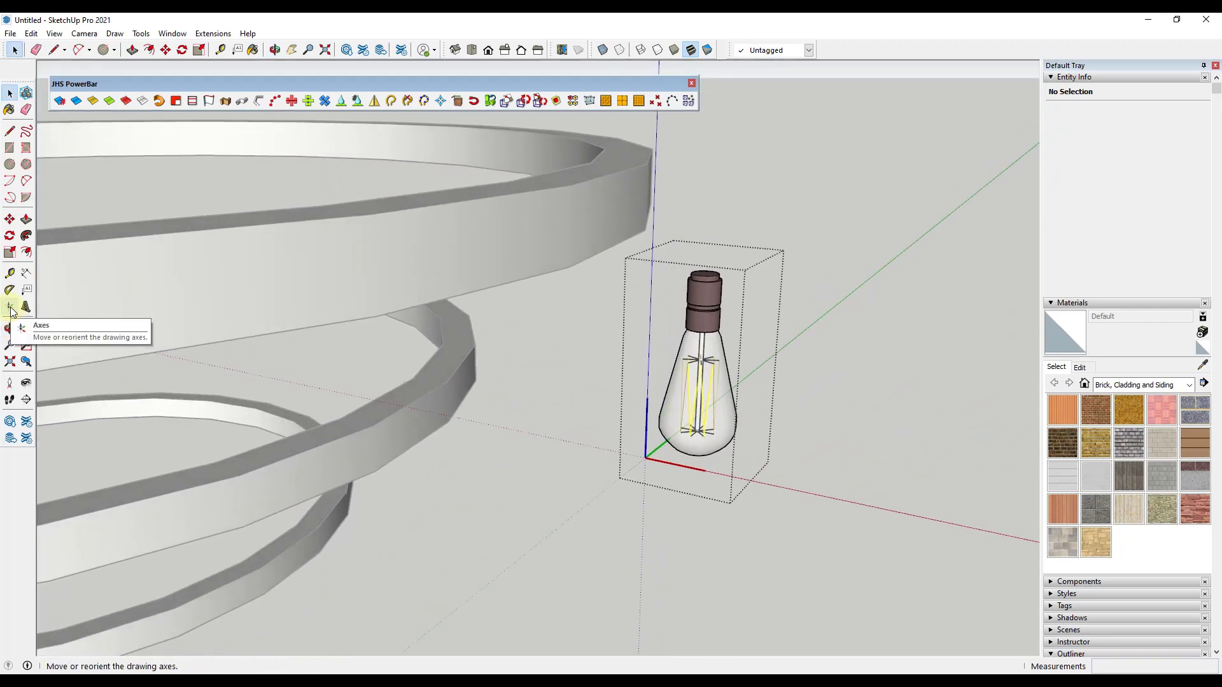
Move the bulb component's axes origin to the centre of its socket's top face and update the component axes for all instances.
click(11, 310)
middle_drag(684, 318, 696, 380)
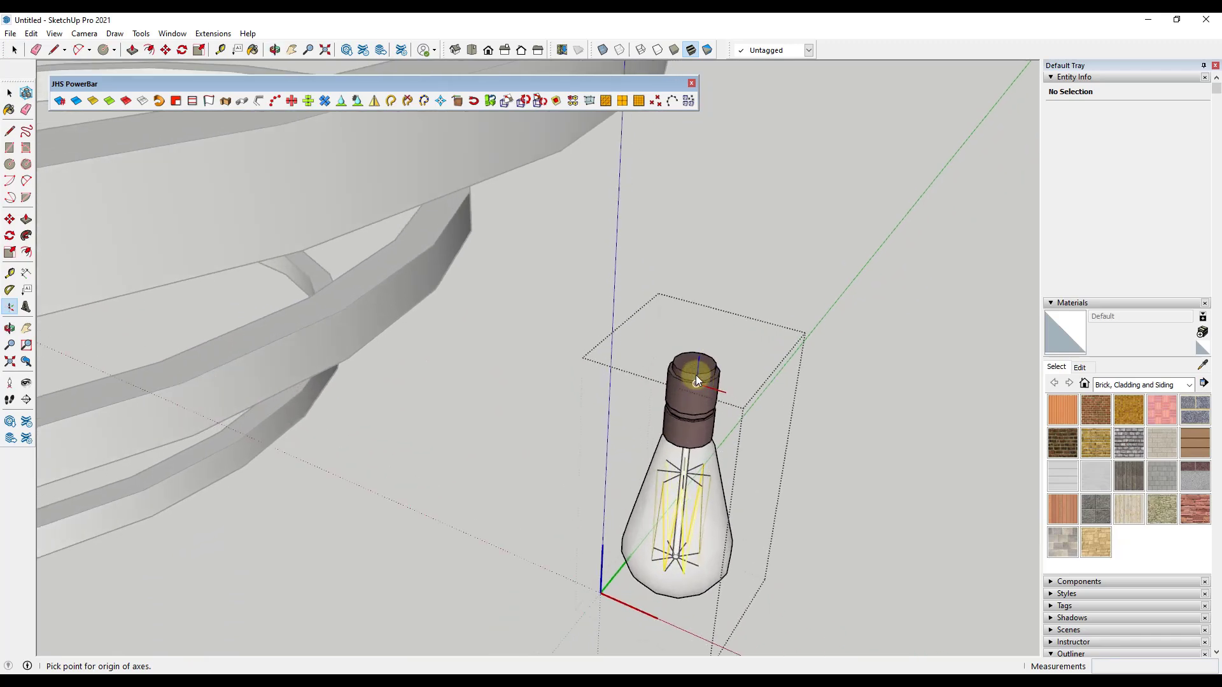
scroll(696, 375, up, 2)
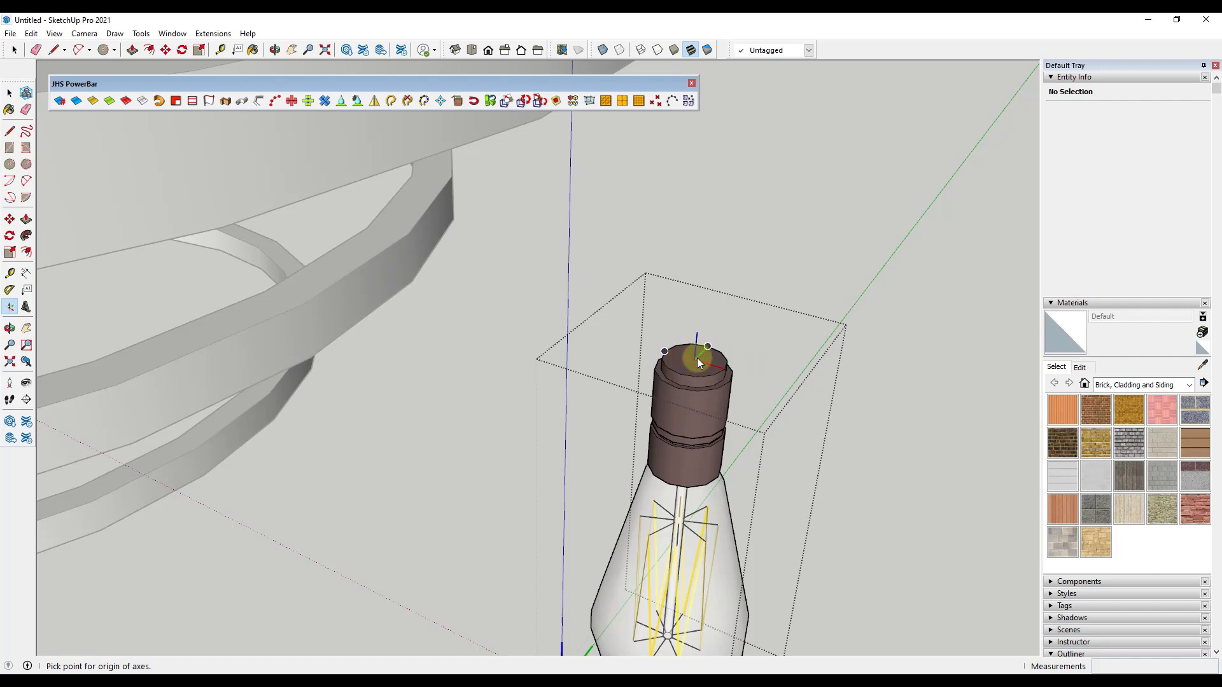
click(697, 359)
click(722, 370)
click(724, 370)
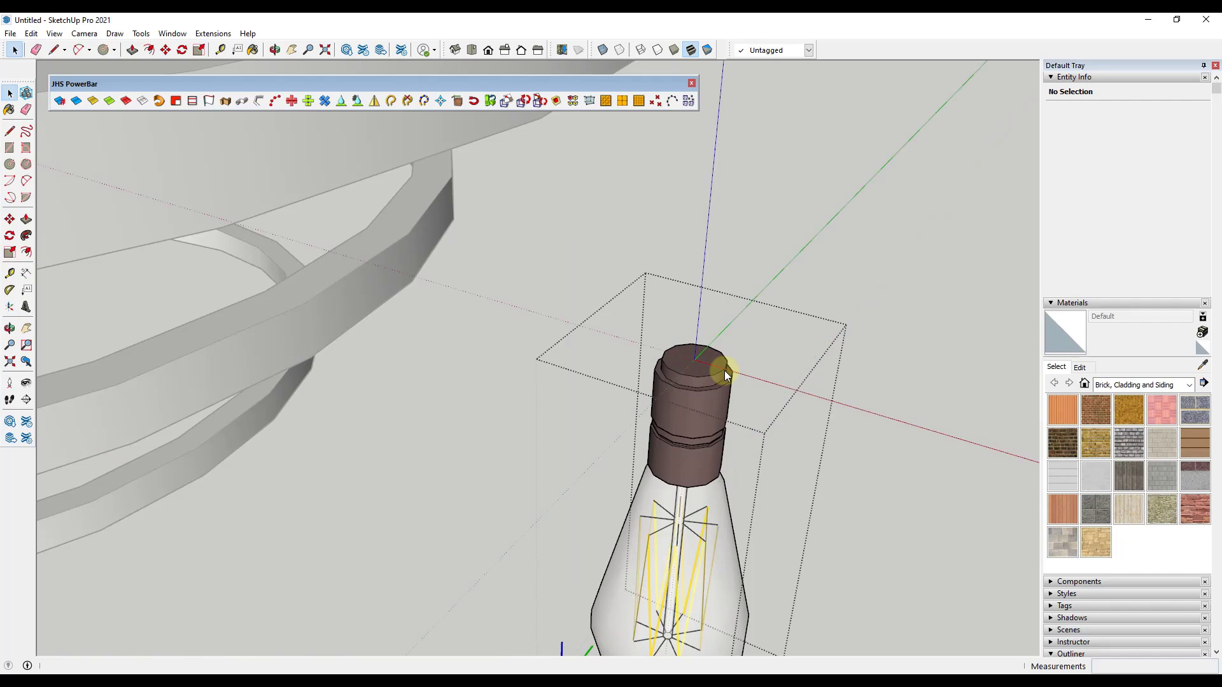
click(772, 293)
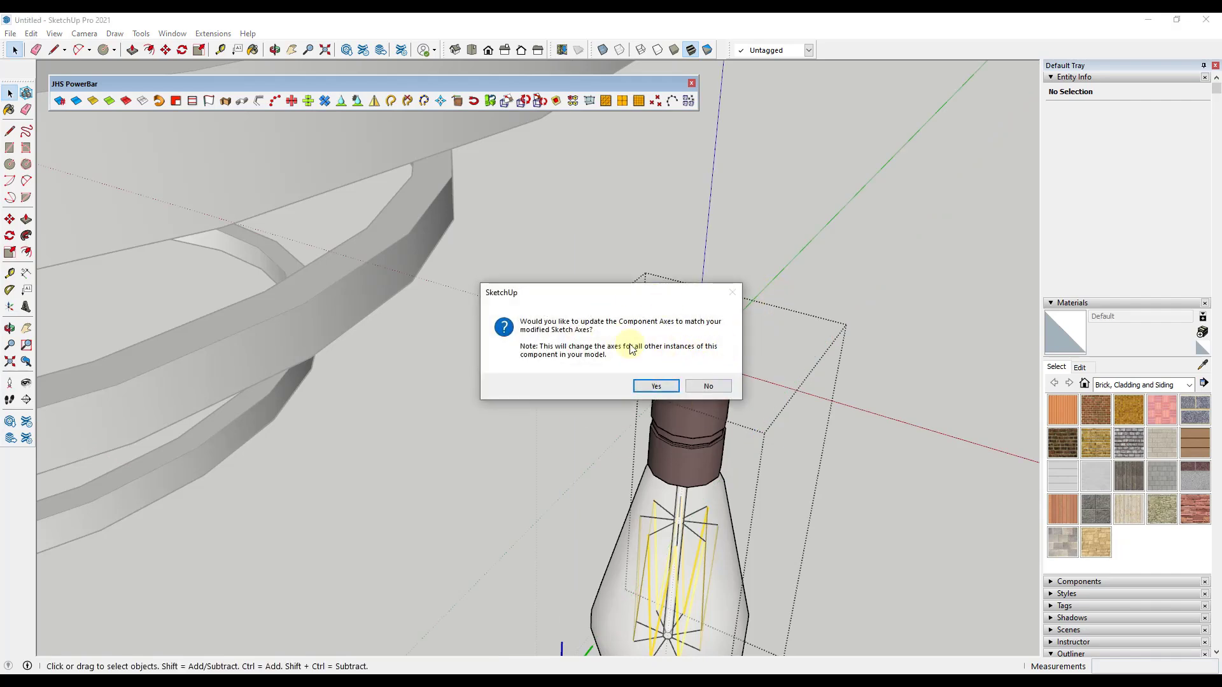
click(656, 386)
Copy the light bulb along the smallest ring's underside centre line with 6" between copies and inspect how the bulbs hang.
scroll(823, 270, down, 6)
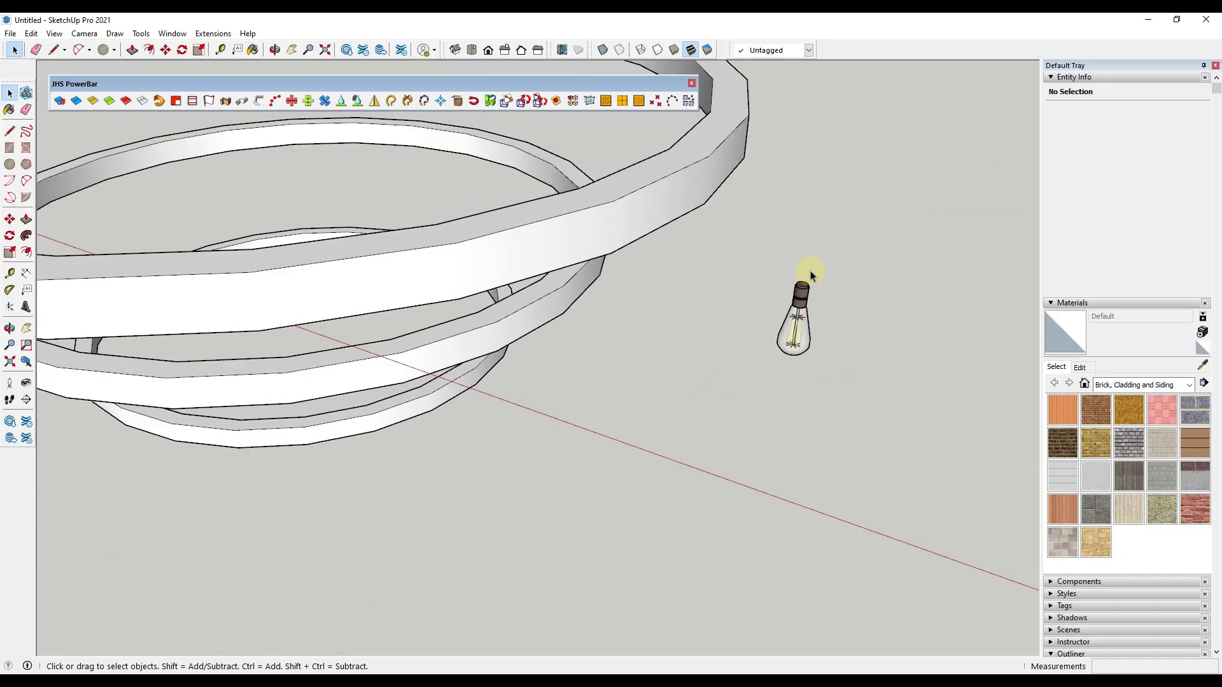
middle_drag(811, 270, 655, 290)
scroll(565, 330, up, 3)
click(654, 290)
scroll(622, 308, down, 3)
scroll(812, 82, down, 1)
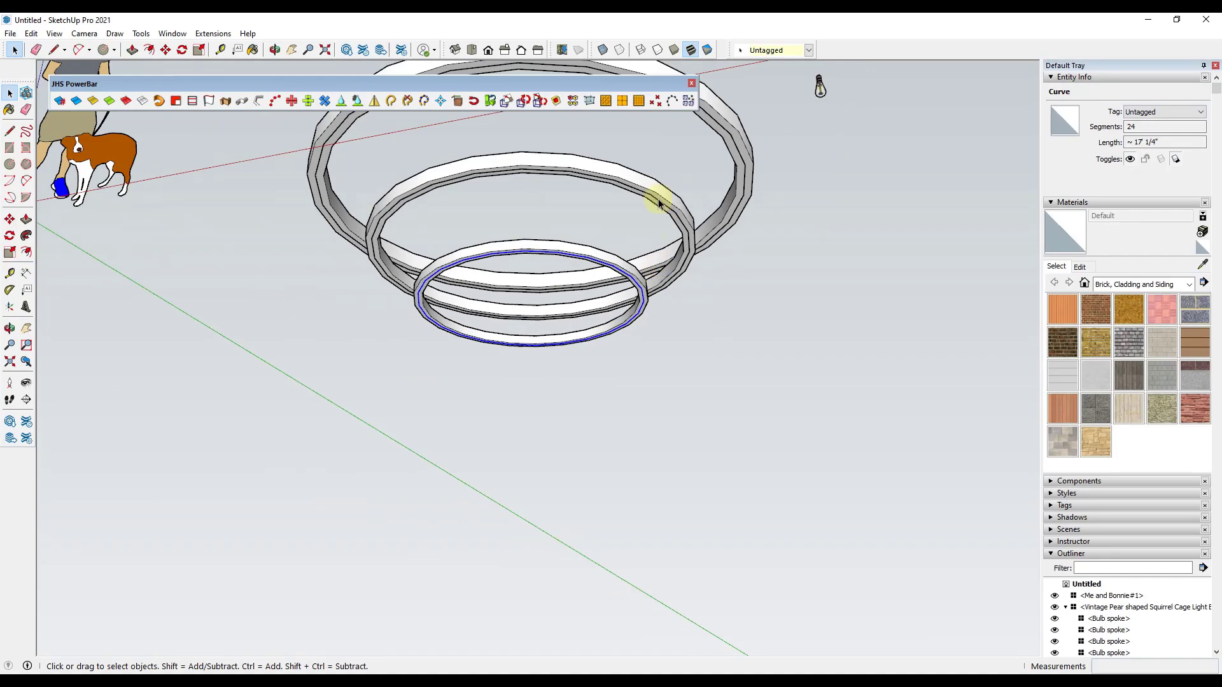
click(278, 101)
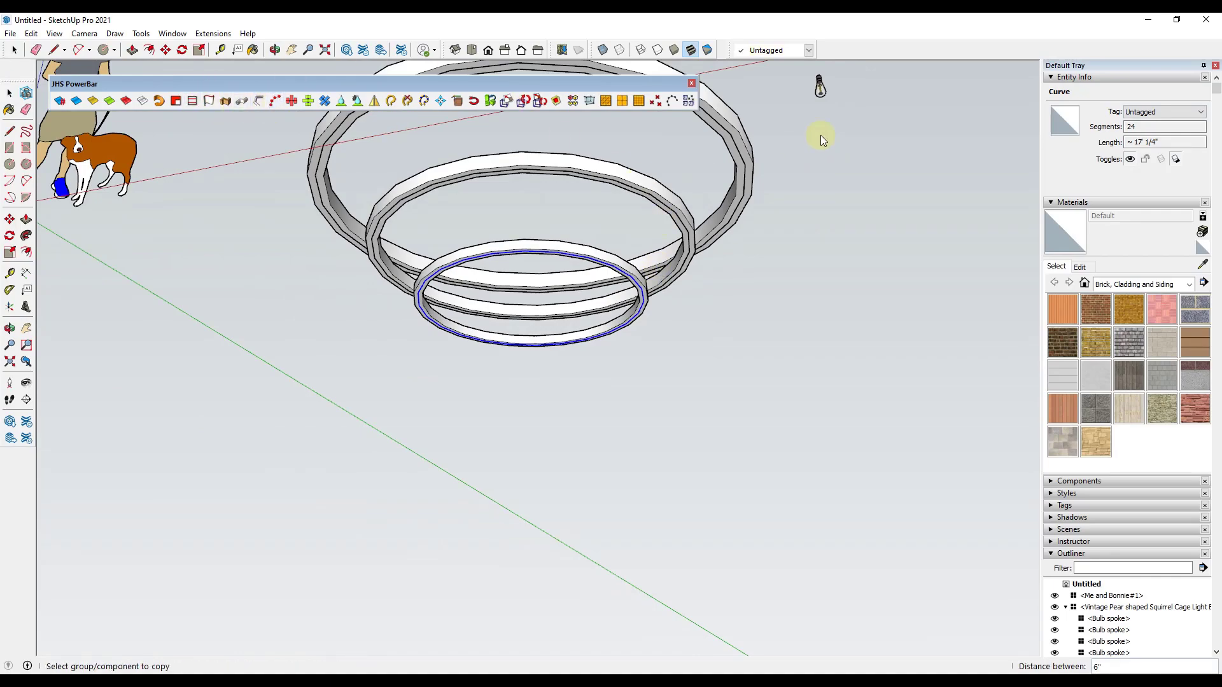
click(821, 89)
scroll(712, 294, up, 6)
middle_drag(655, 236, 700, 241)
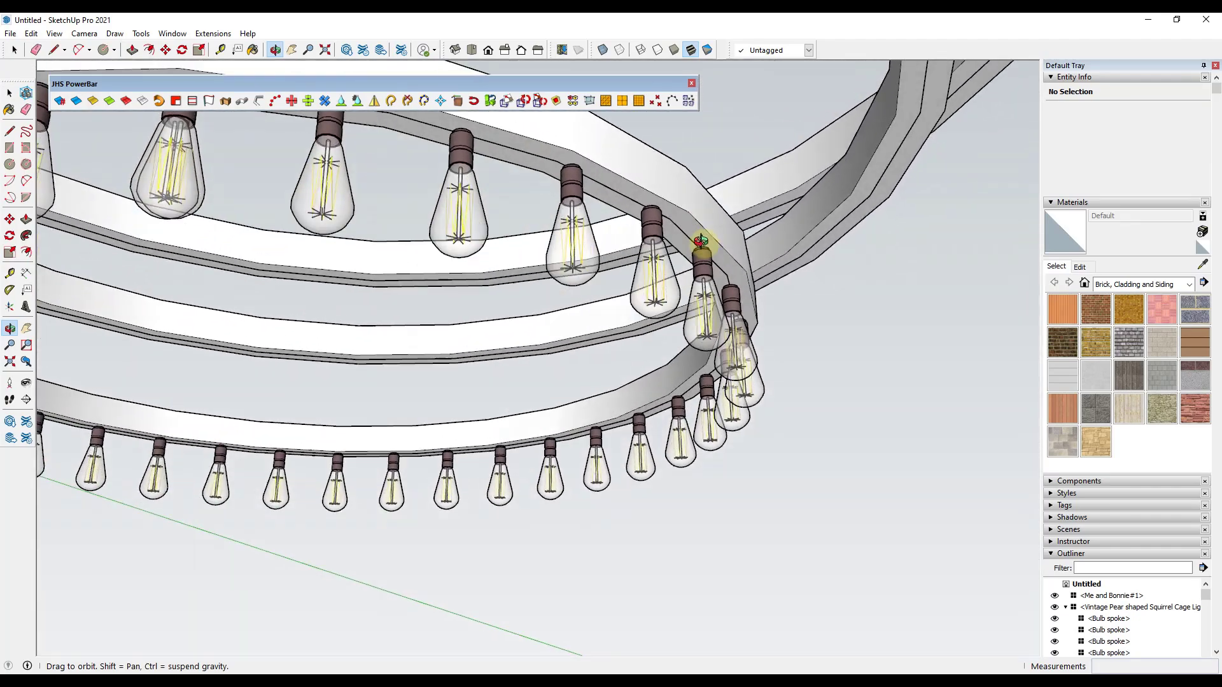
scroll(700, 241, down, 10)
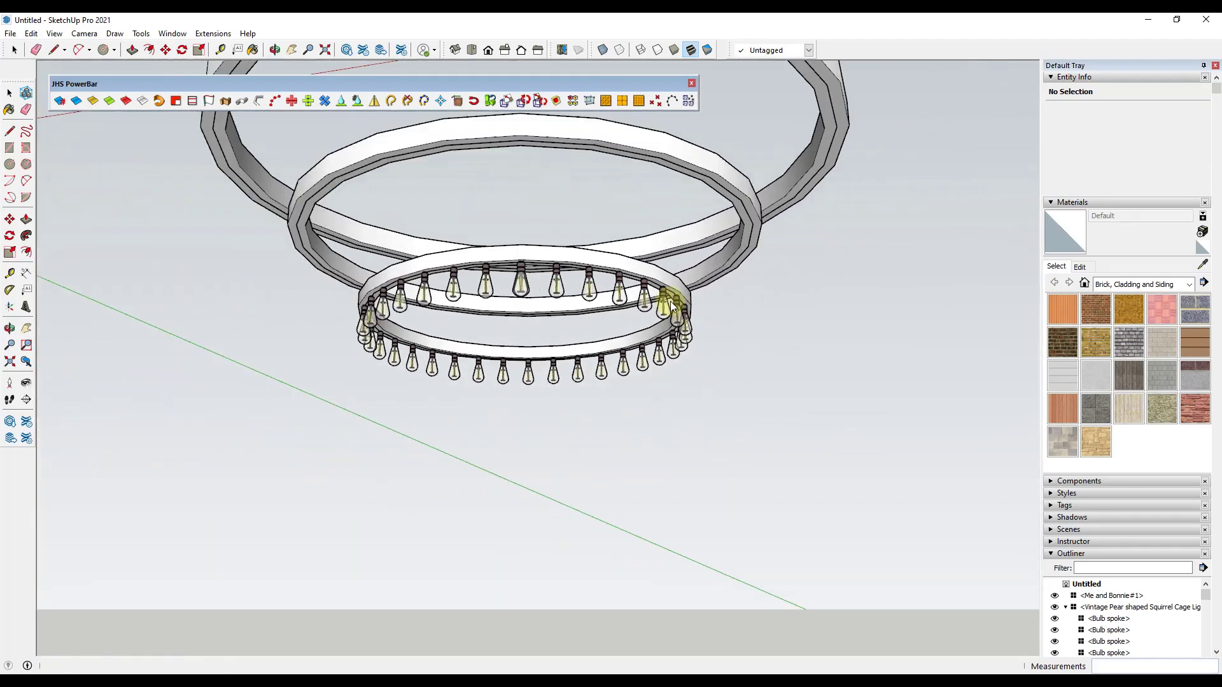
Place guide points at all vertices of the centre-line curve on the middle ring's underside.
scroll(674, 296, down, 3)
scroll(719, 234, up, 1)
click(722, 235)
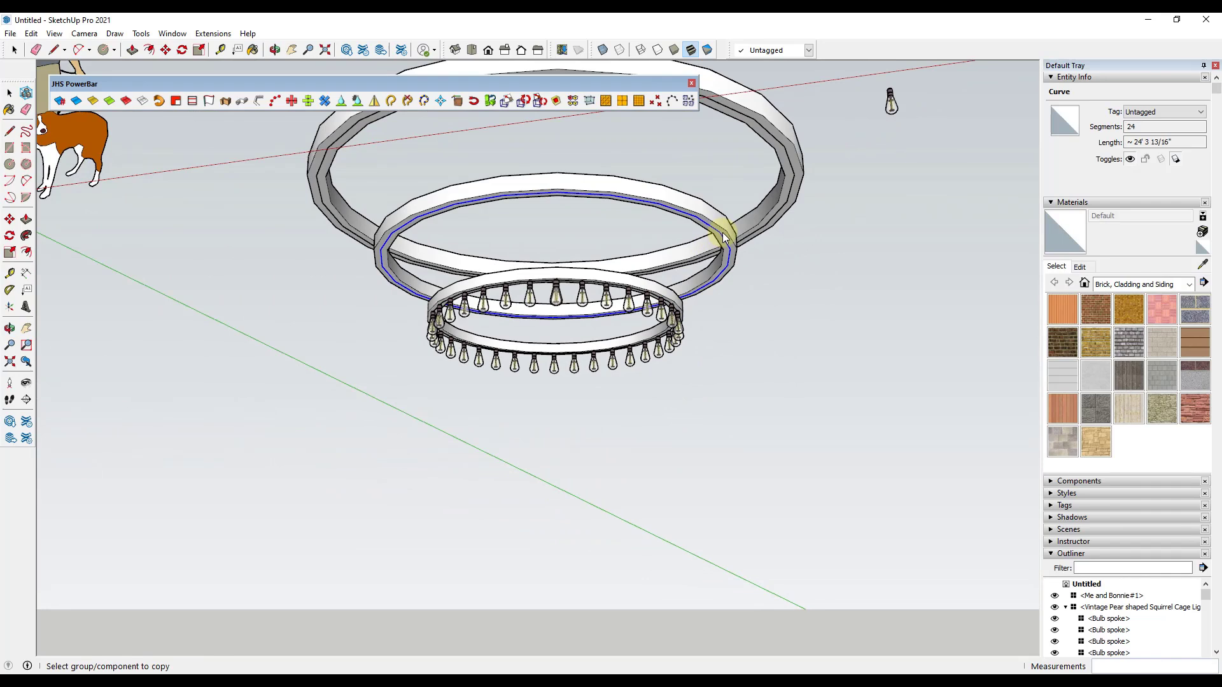
click(656, 107)
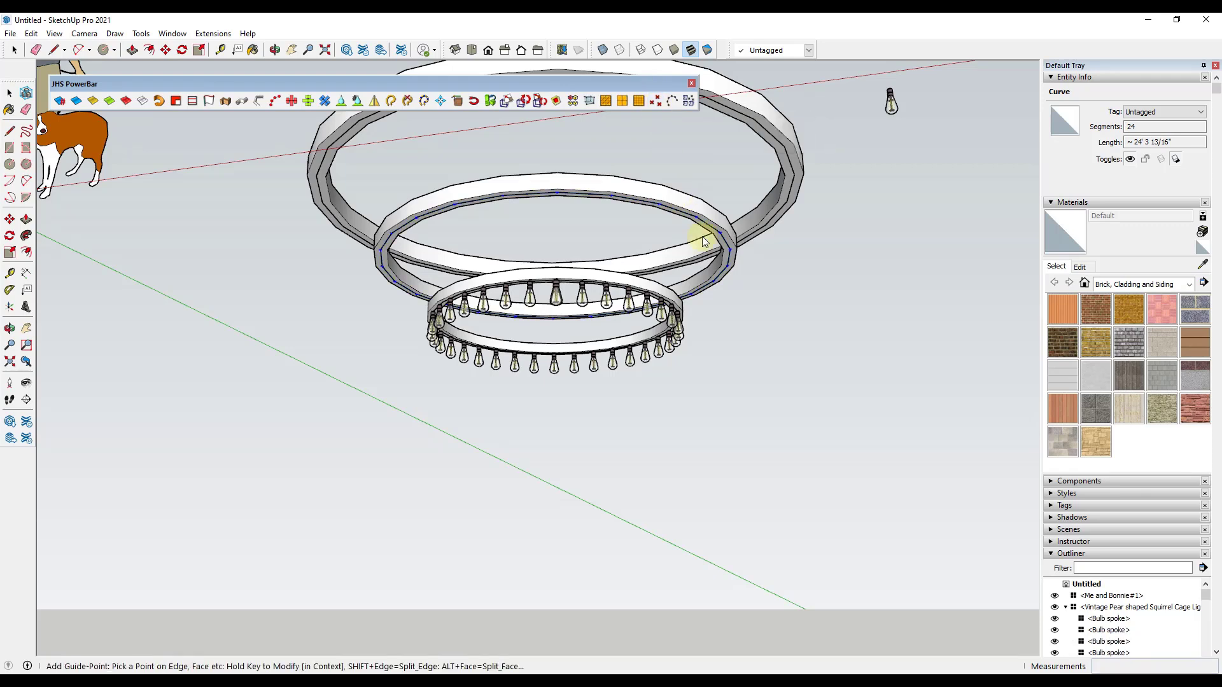
scroll(719, 222, up, 5)
scroll(731, 263, up, 2)
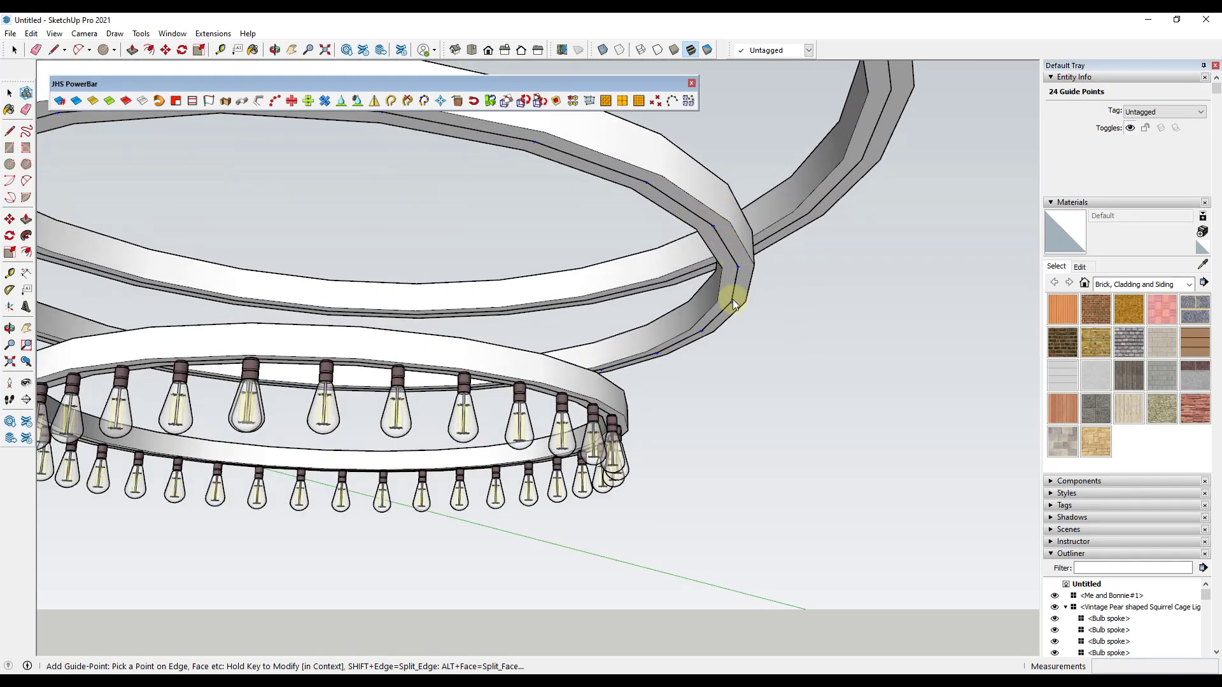
scroll(731, 271, down, 5)
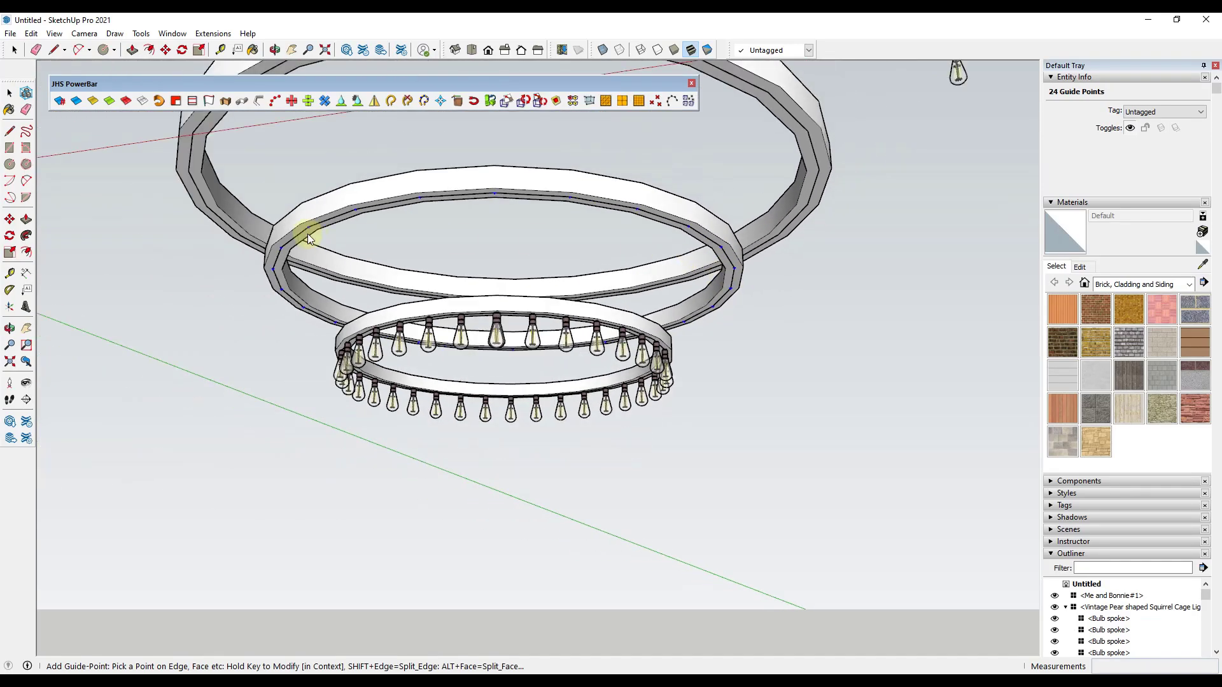
scroll(369, 205, up, 3)
scroll(360, 216, up, 2)
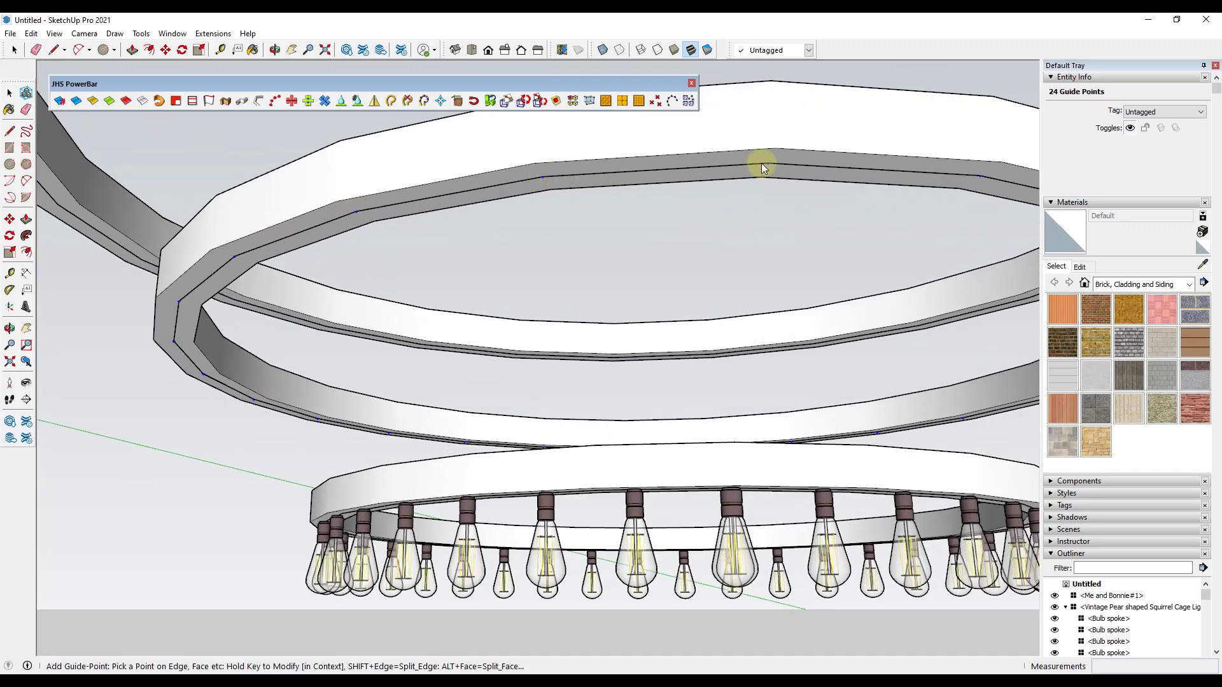
scroll(766, 165, down, 3)
middle_drag(768, 166, 649, 245)
Copy the original light bulb component to every guide point on the middle ring's underside.
click(14, 50)
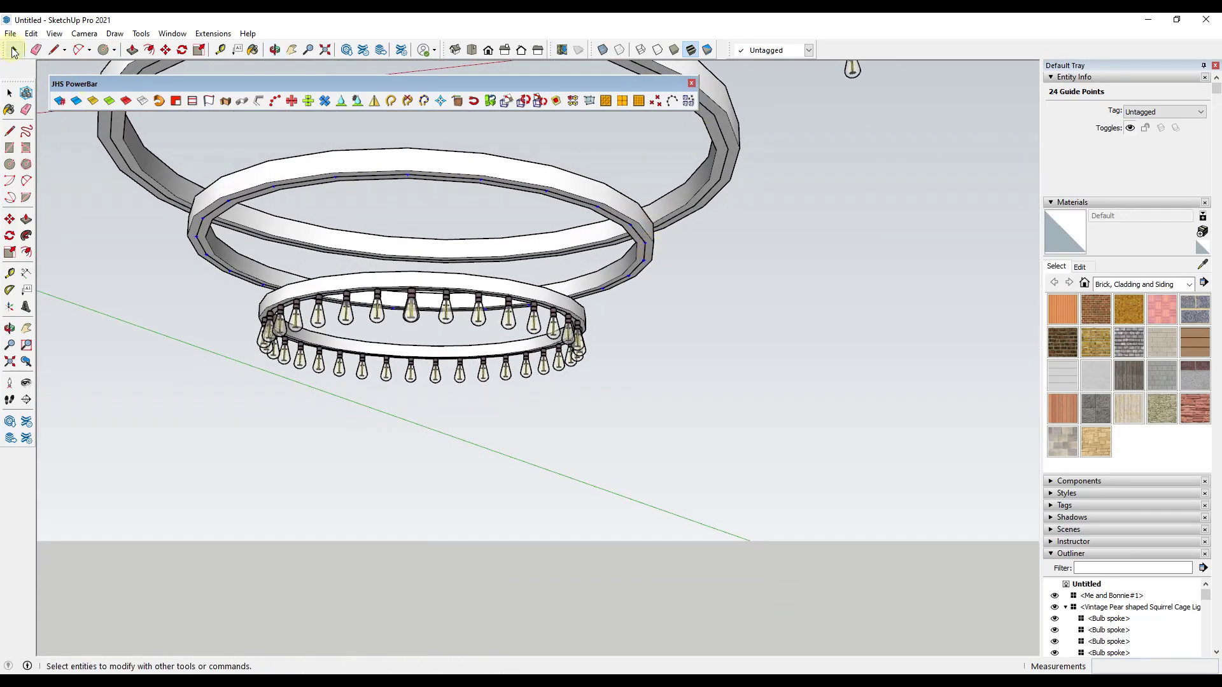
shift+click(851, 75)
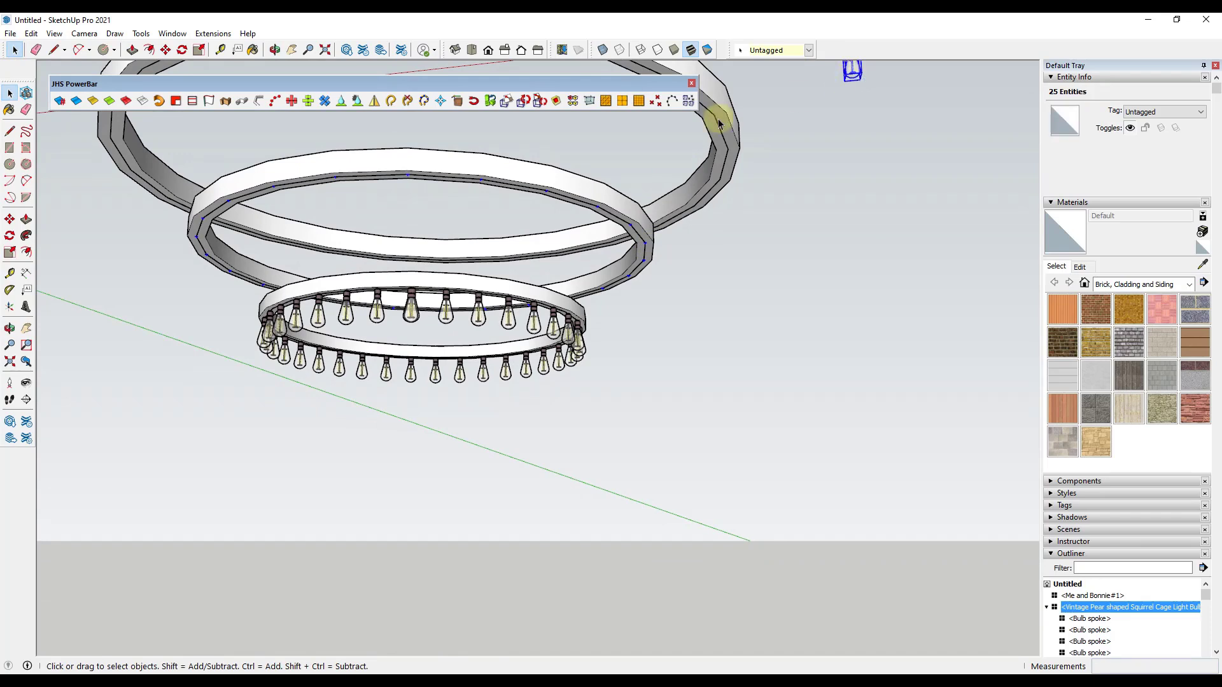
click(689, 101)
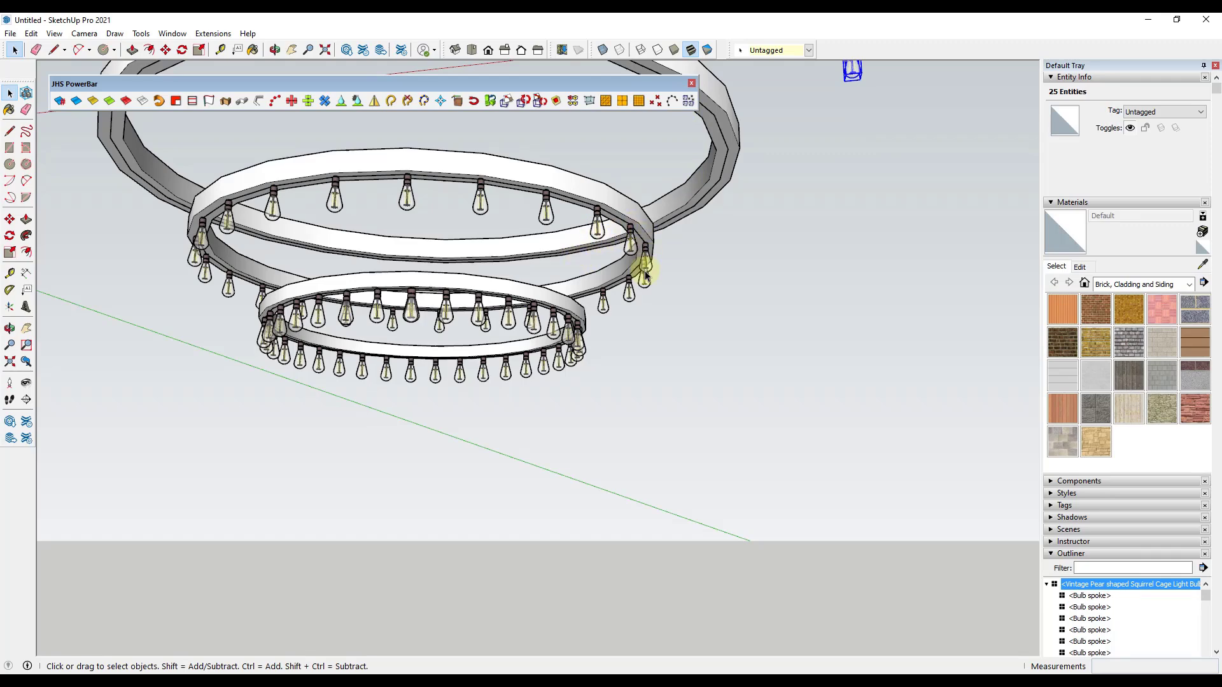
scroll(537, 342, down, 2)
scroll(455, 284, down, 2)
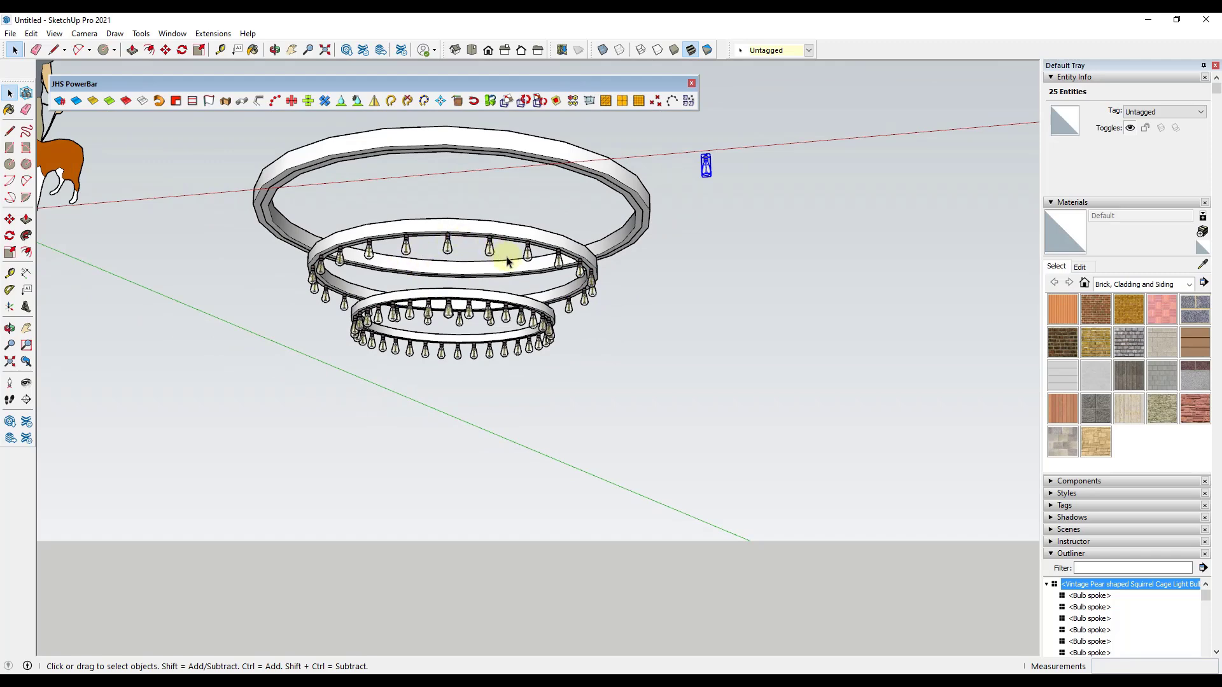
Select the centre-line circle on the underside of the largest ring.
middle_drag(565, 297, 643, 232)
click(644, 233)
scroll(673, 283, up, 2)
scroll(662, 292, down, 3)
scroll(636, 280, down, 2)
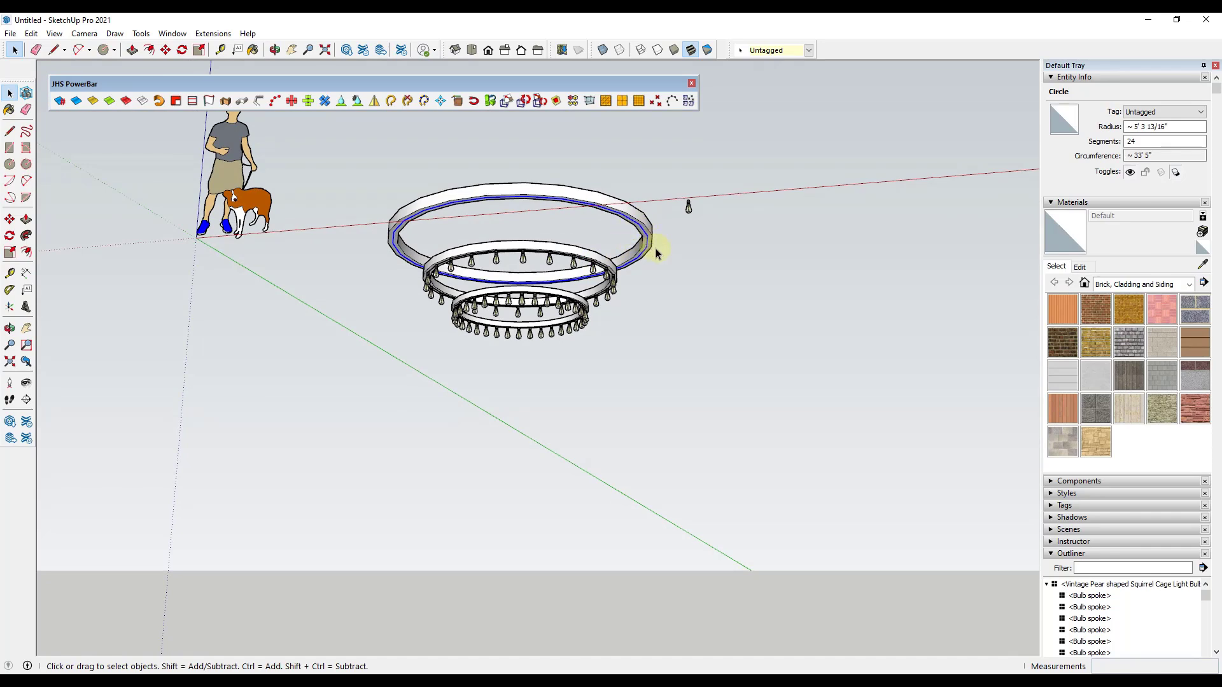